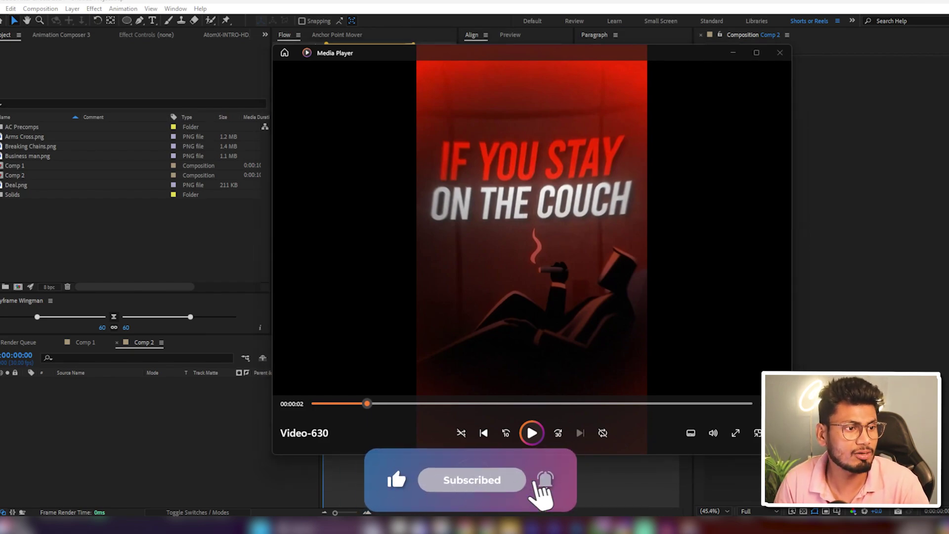
Step: Maximize the Viral Characters folder and preview Breaking Chains.png alongside the reference video
left_click_drag(9, 149, 423, 3)
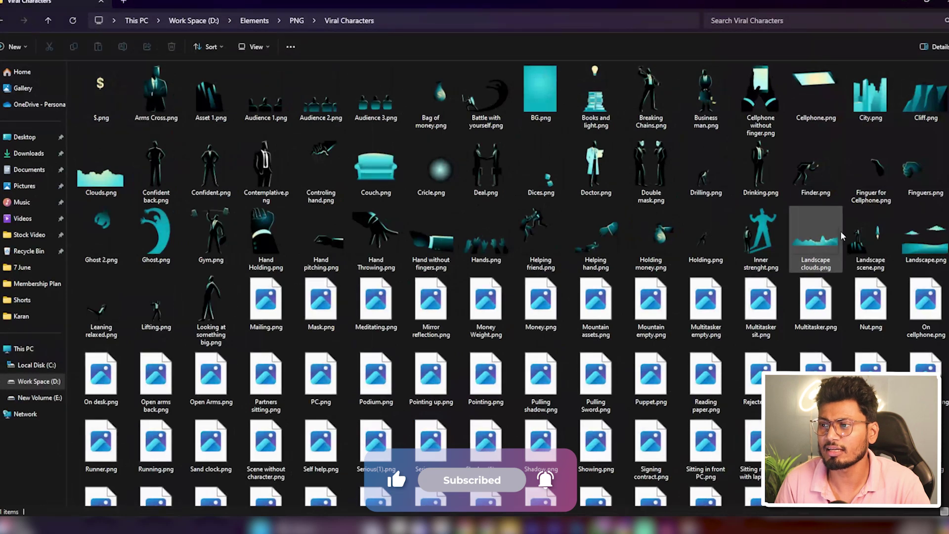
mouse_move(813, 227)
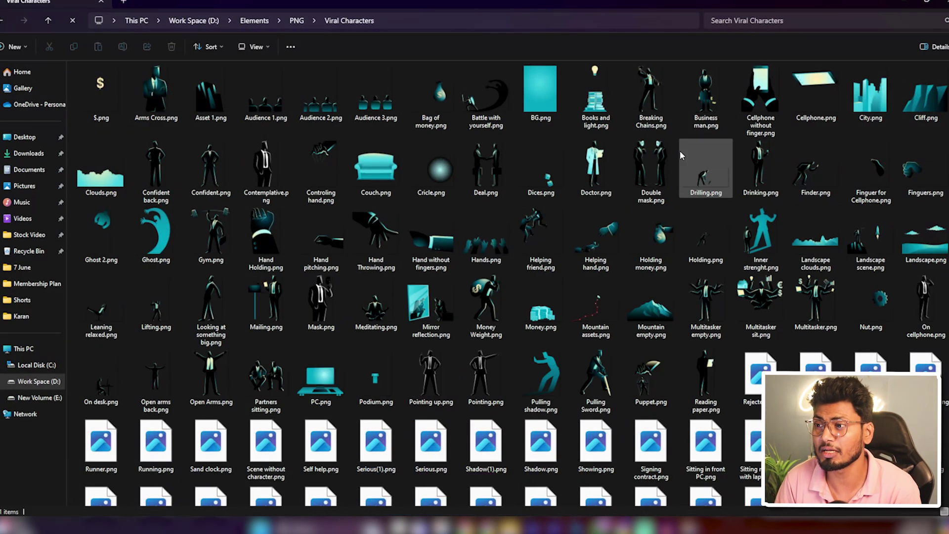
left_click(670, 99)
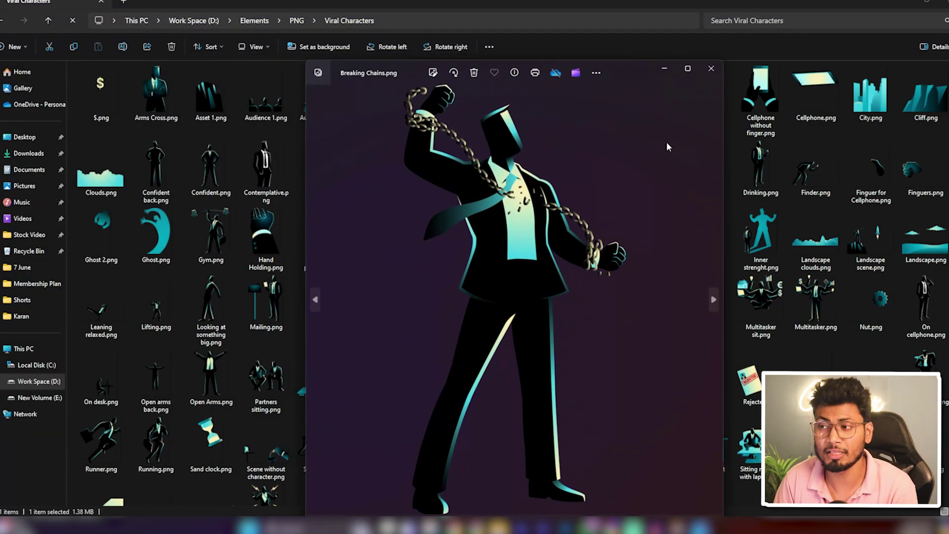
left_click(713, 67)
scroll(503, 223, "down", 1)
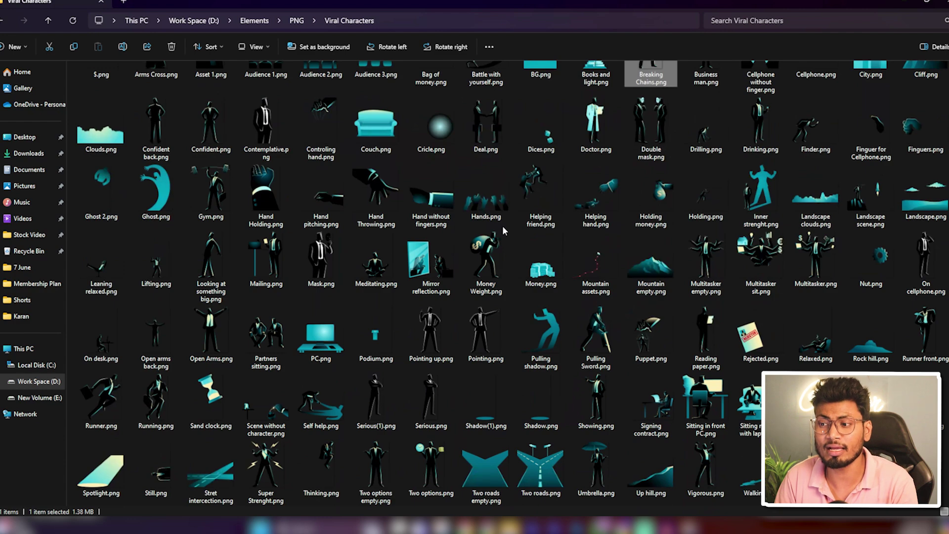
scroll(502, 226, "up", 1)
left_click(927, 2)
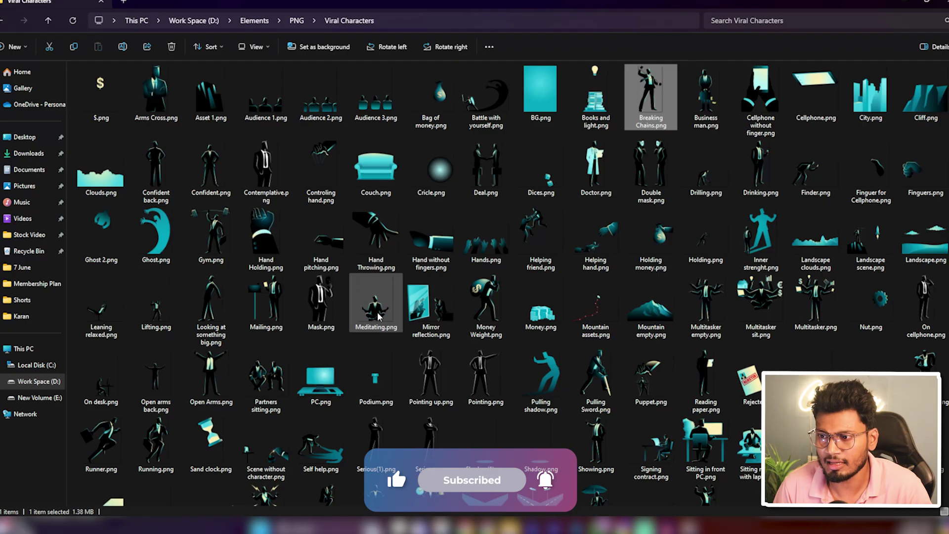
Step: Select Signing contract.png and drag it into the After Effects comp
left_click(397, 324)
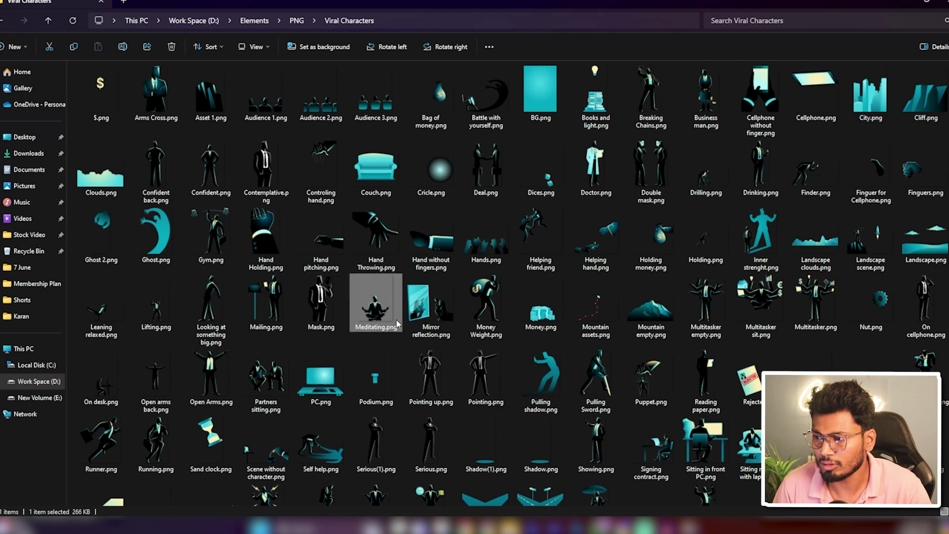
left_click(660, 453)
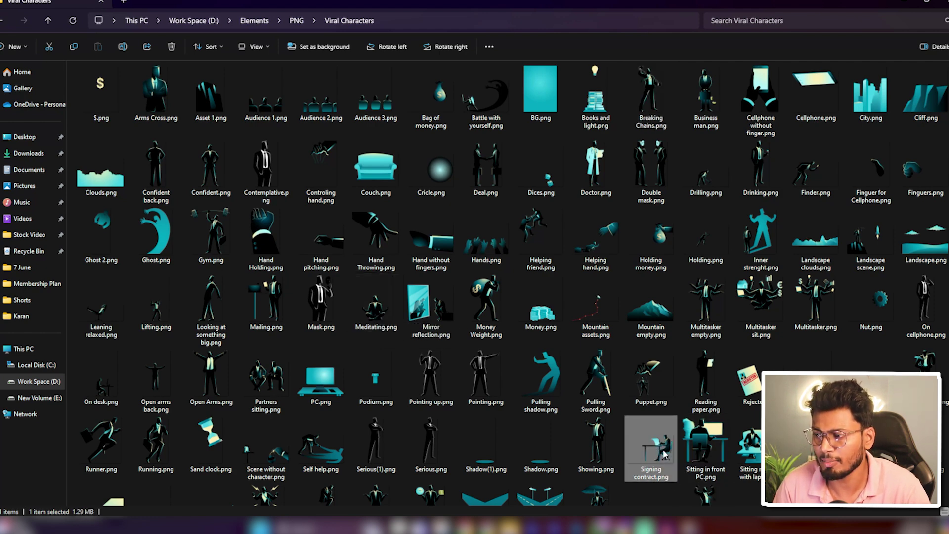
mouse_move(665, 454)
left_mouse_down()
mouse_move(534, 523)
mouse_move(244, 434)
left_mouse_up()
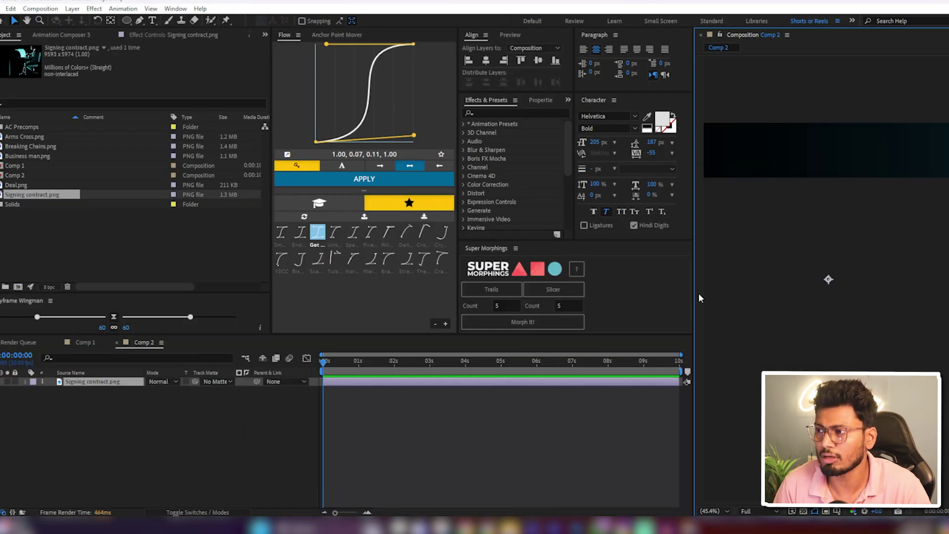
Step: At about 0:04, scale the Signing contract silhouette to 190% and reposition it in the frame
left_click_drag(324, 364, 479, 369)
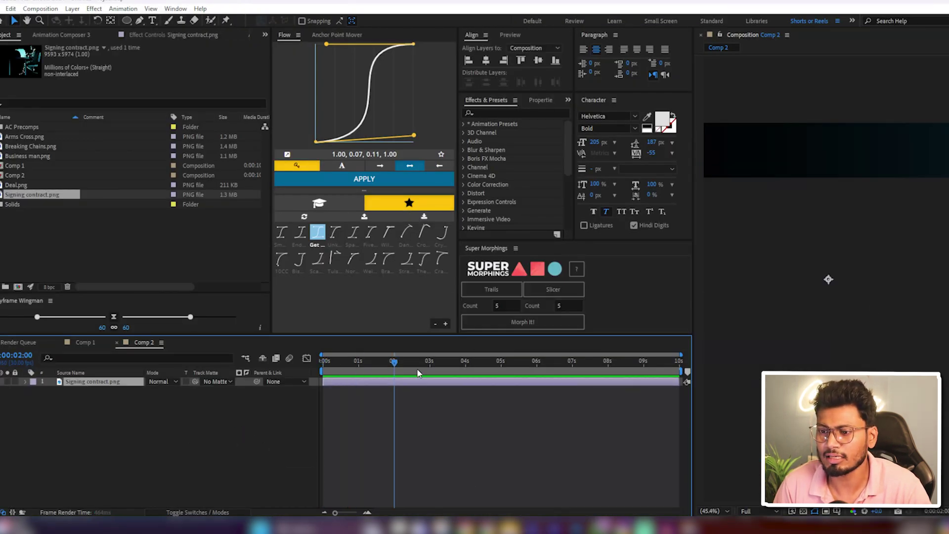
key("s")
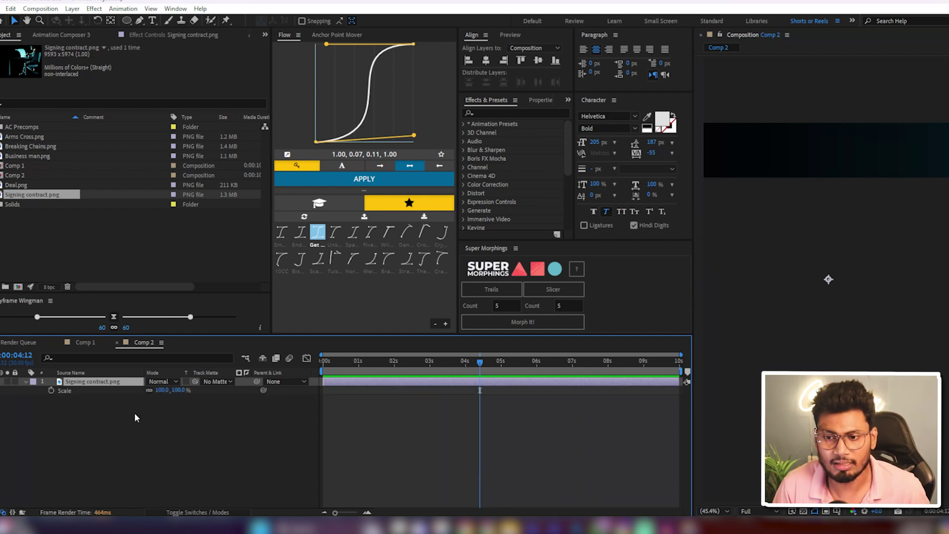
left_click_drag(162, 391, 122, 394)
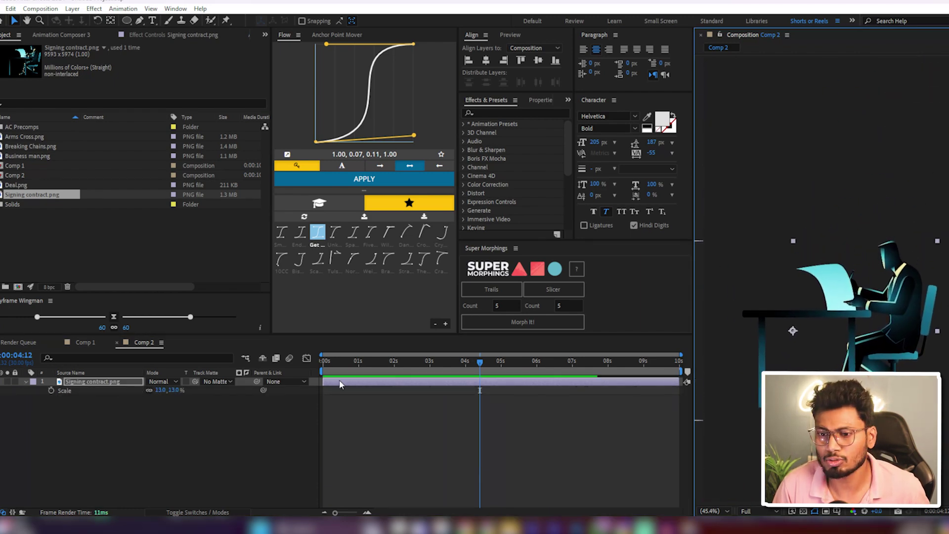
left_click_drag(160, 390, 192, 390)
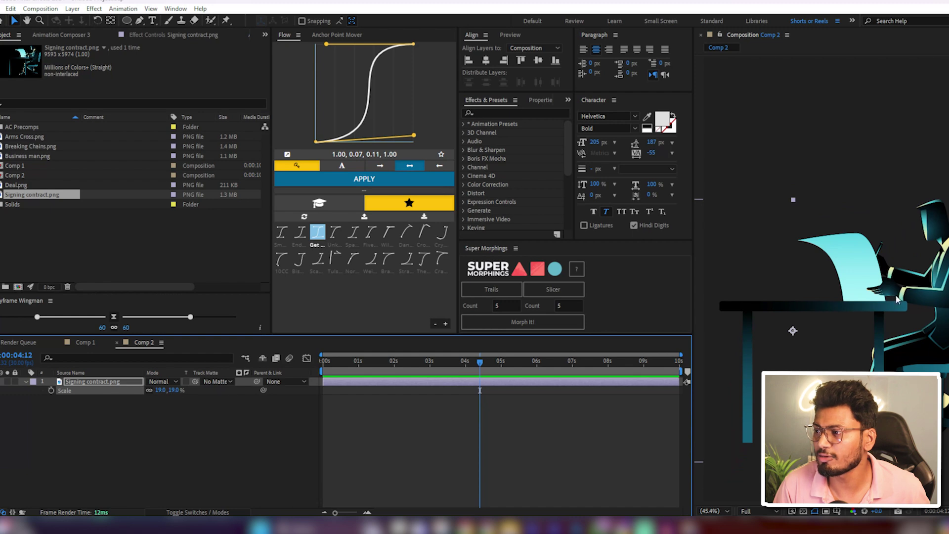
left_click_drag(897, 299, 834, 314)
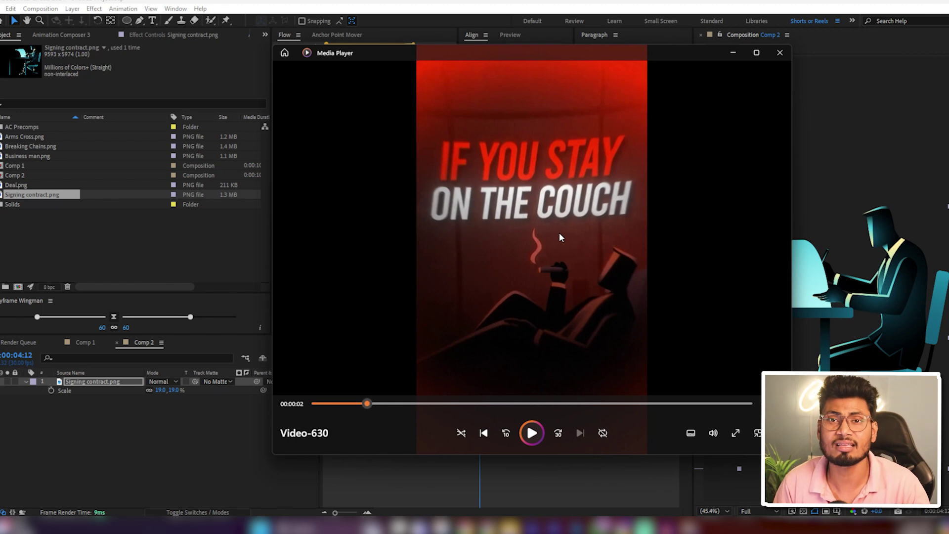
Step: Create a new red solid layer
left_click(734, 53)
right_click(179, 307)
mouse_move(237, 316)
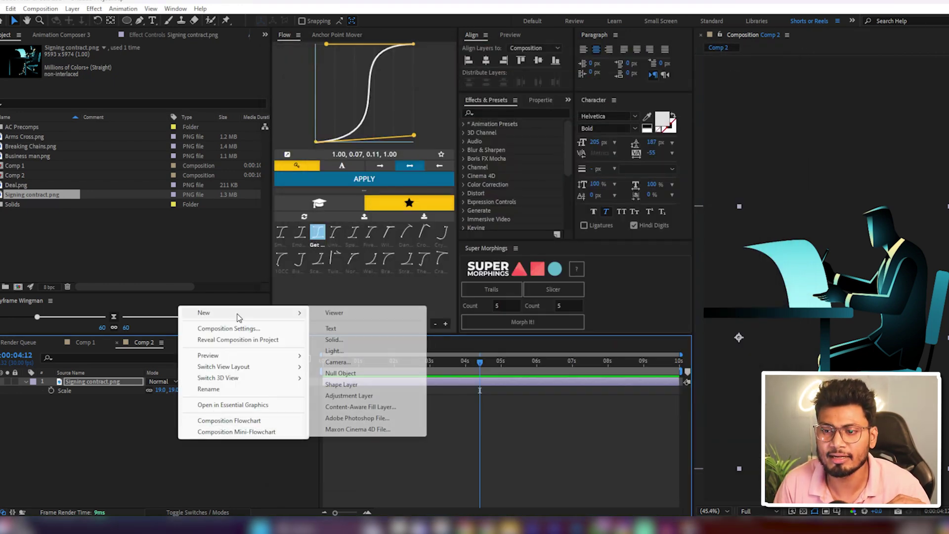
left_click(345, 341)
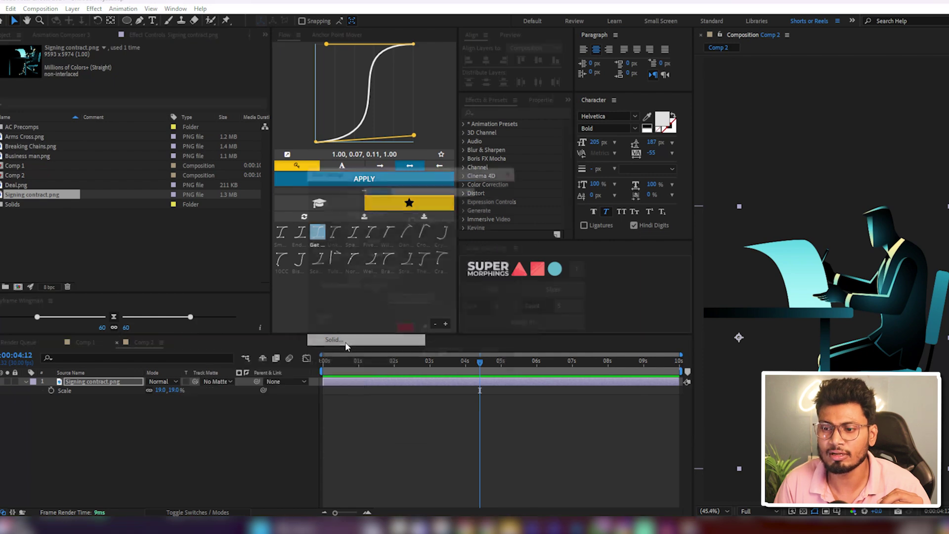
left_click(445, 365)
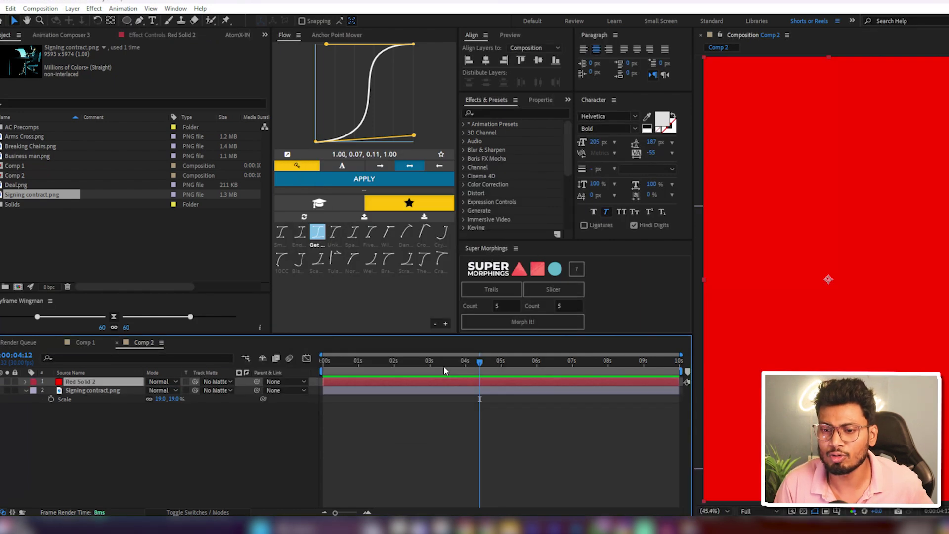
Step: Rename the red solid to BG and apply Gradient Ramp to it
right_click(68, 386)
left_click(112, 355)
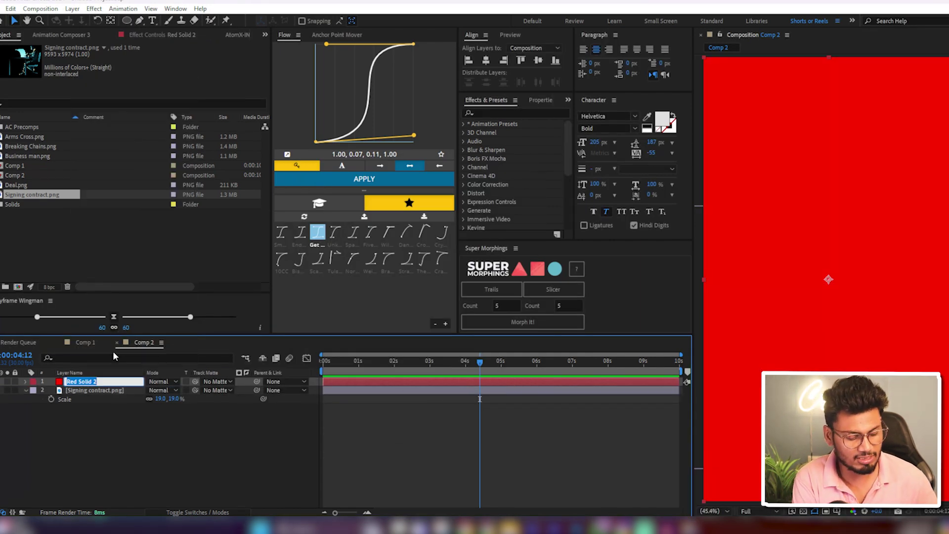
type("BG")
key("Return")
key("ctrl+space")
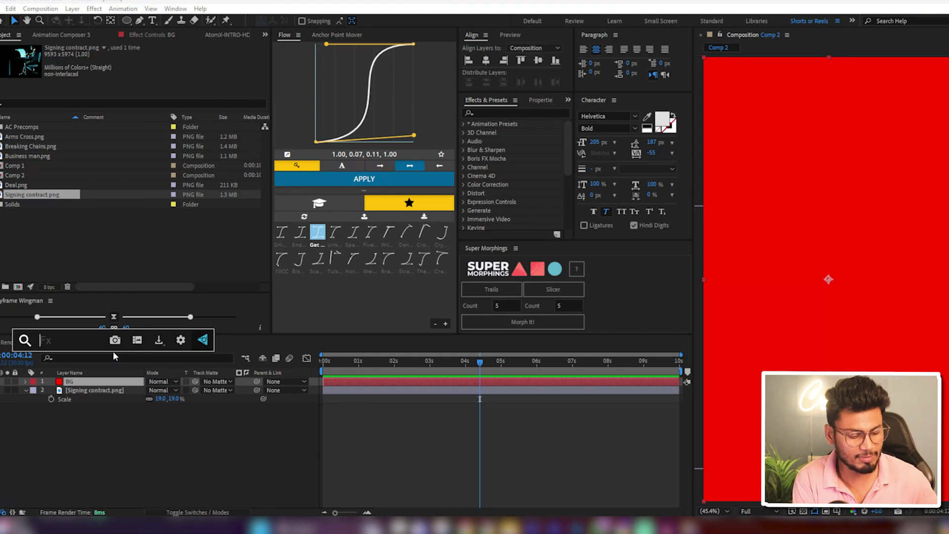
type("ram")
key("Down")
key("Down")
key("Return")
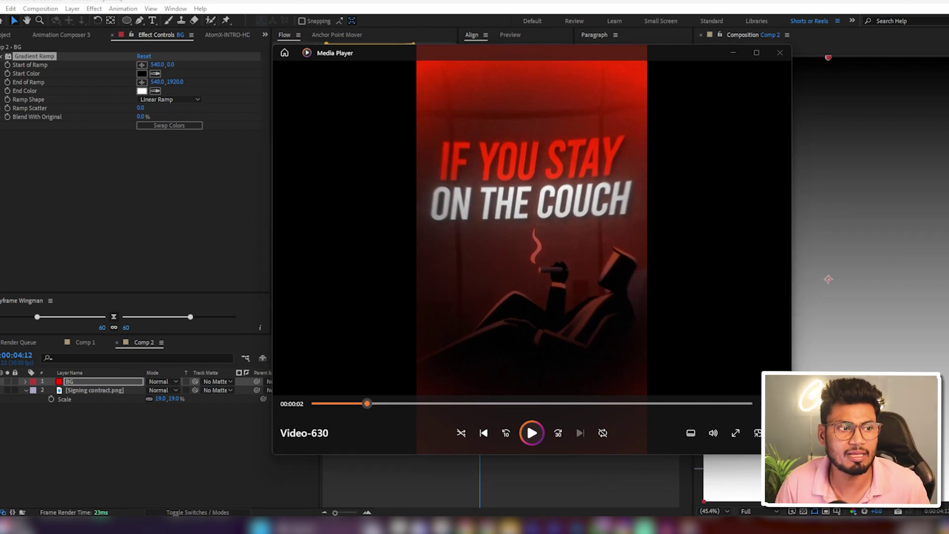
Step: Screenshot the reference reel frame and paste it into the After Effects project
key("super+shift+s")
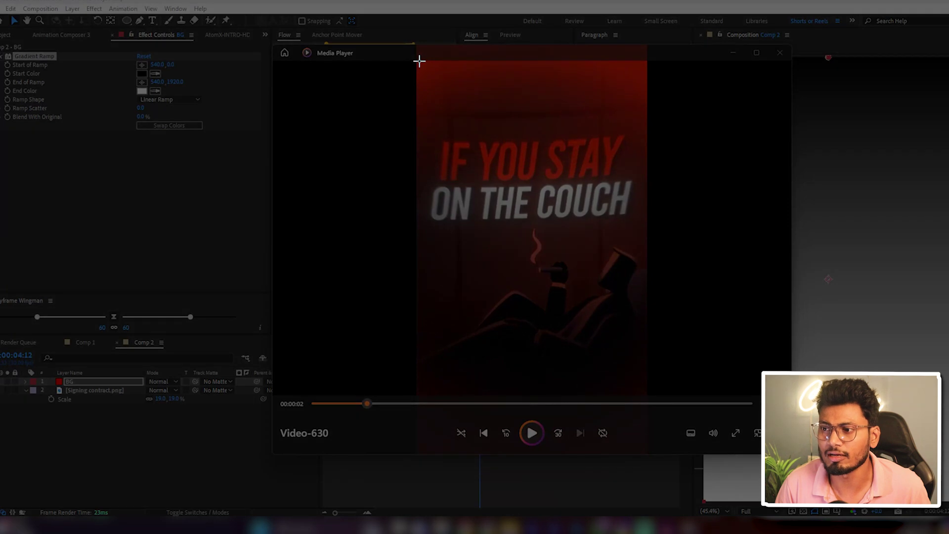
mouse_move(419, 61)
left_mouse_down()
mouse_move(643, 336)
mouse_move(648, 409)
left_mouse_up()
left_click(138, 446)
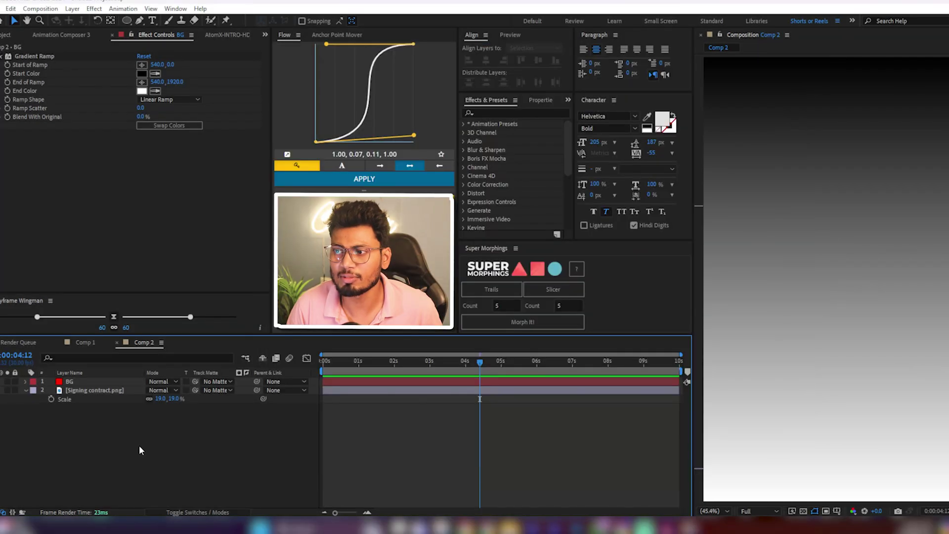
key("ctrl+v")
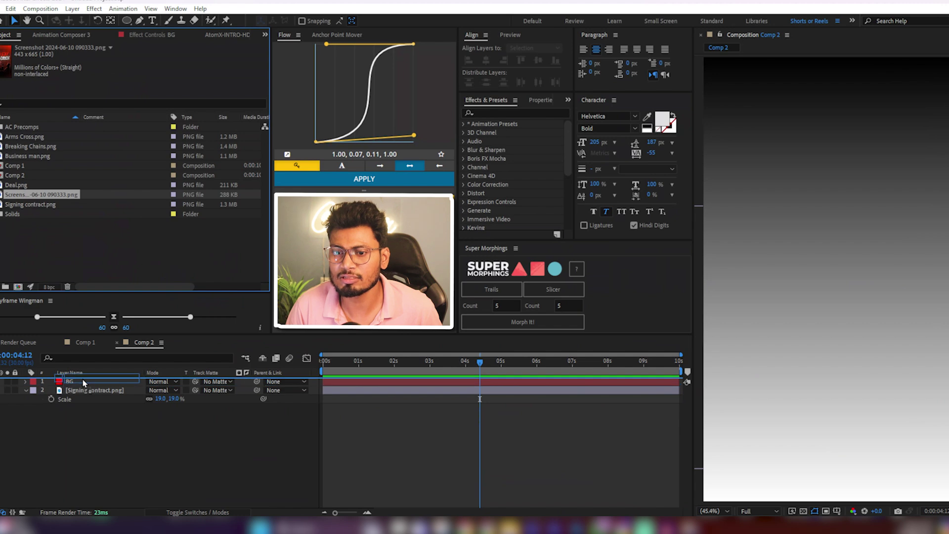
Step: Make the BG Gradient Ramp radial, running from comp centre to bottom-right corner, with colours swapped
left_click(83, 392)
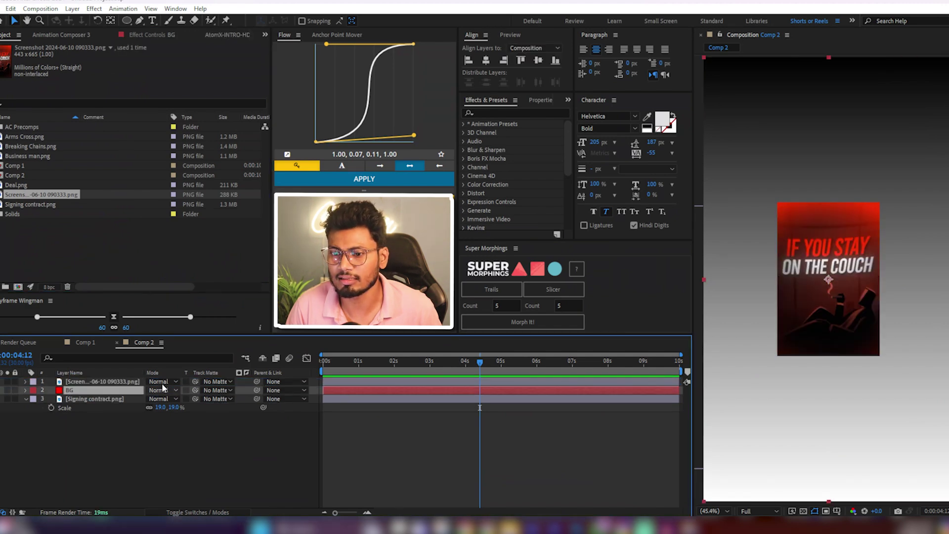
left_click(153, 33)
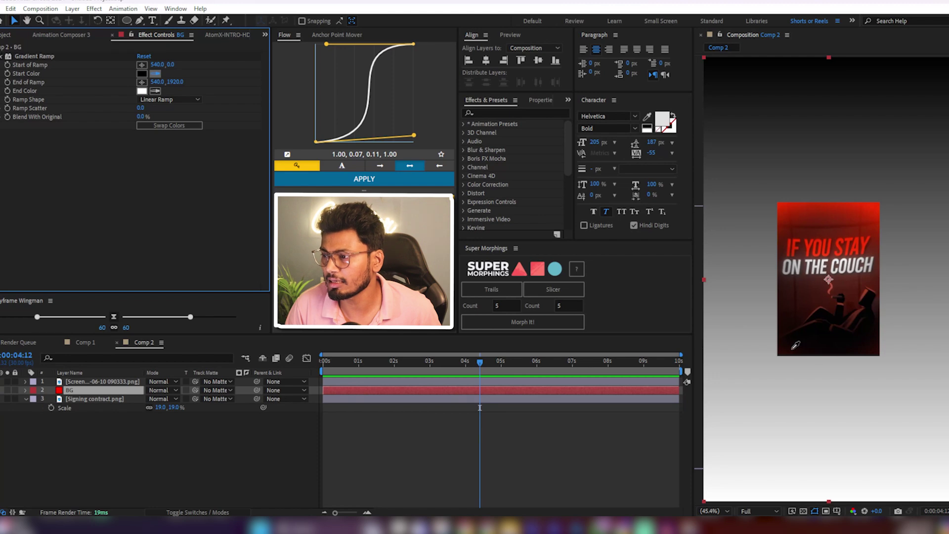
left_click(788, 351)
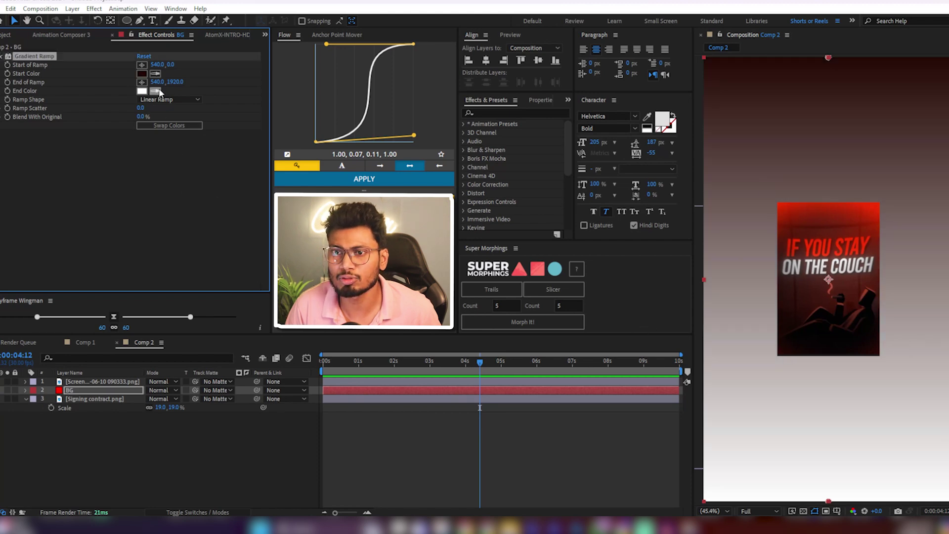
left_click(870, 206)
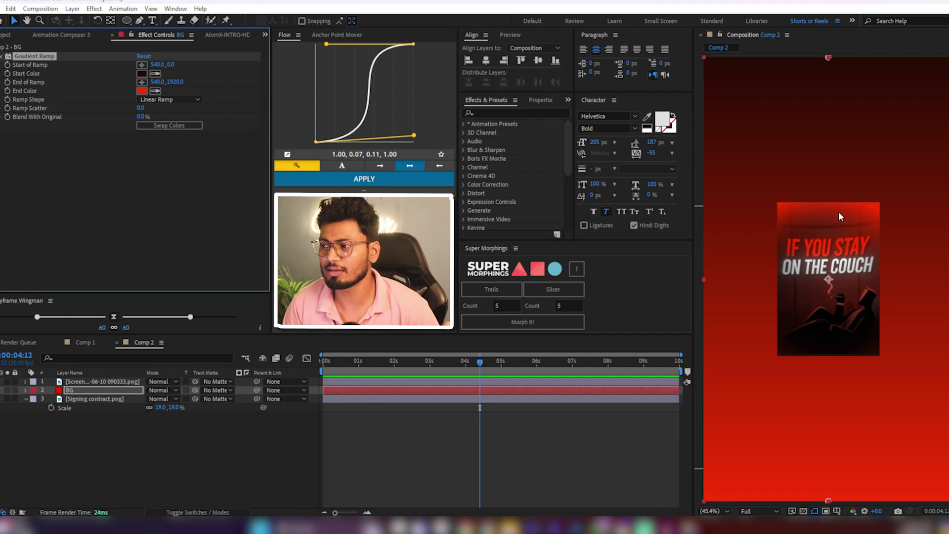
left_click(166, 100)
left_click(172, 122)
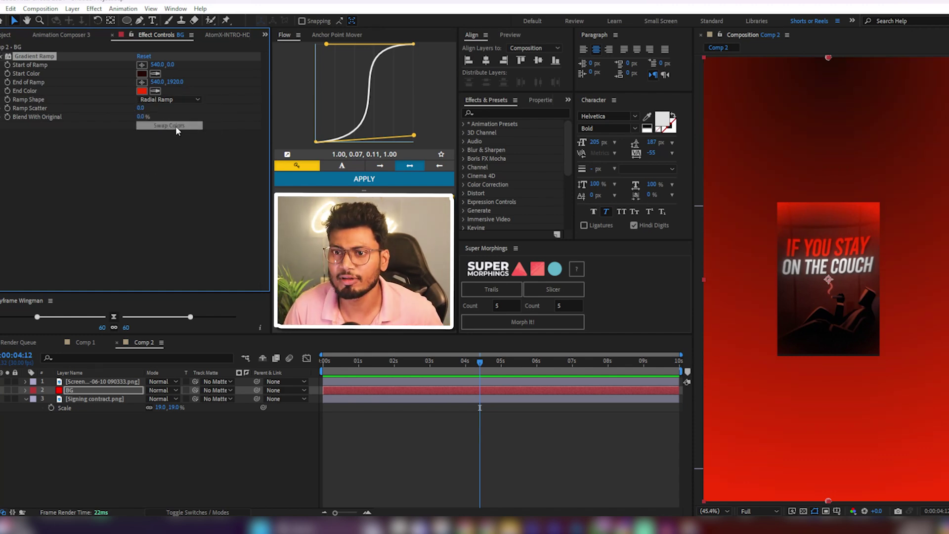
left_click(171, 100)
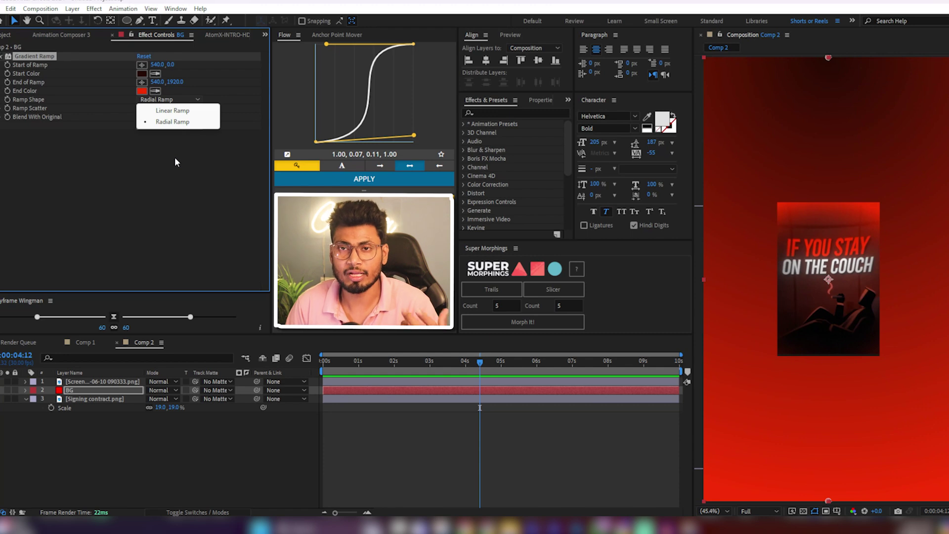
left_click_drag(830, 57, 831, 280)
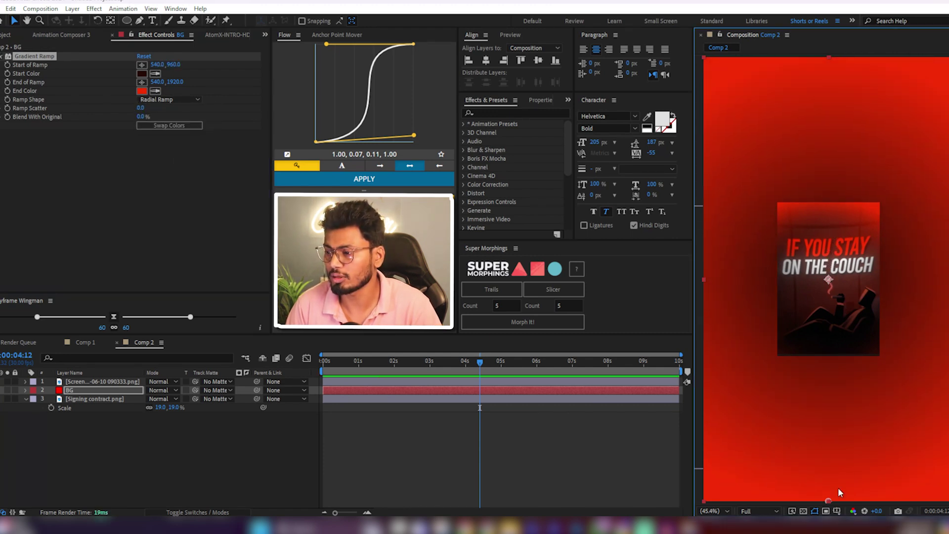
left_click_drag(829, 501, 948, 500)
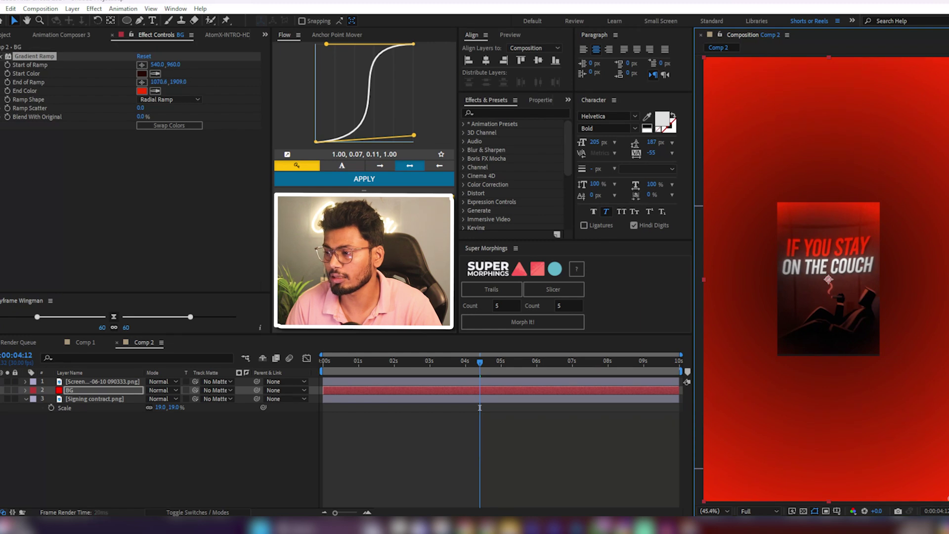
left_click(169, 126)
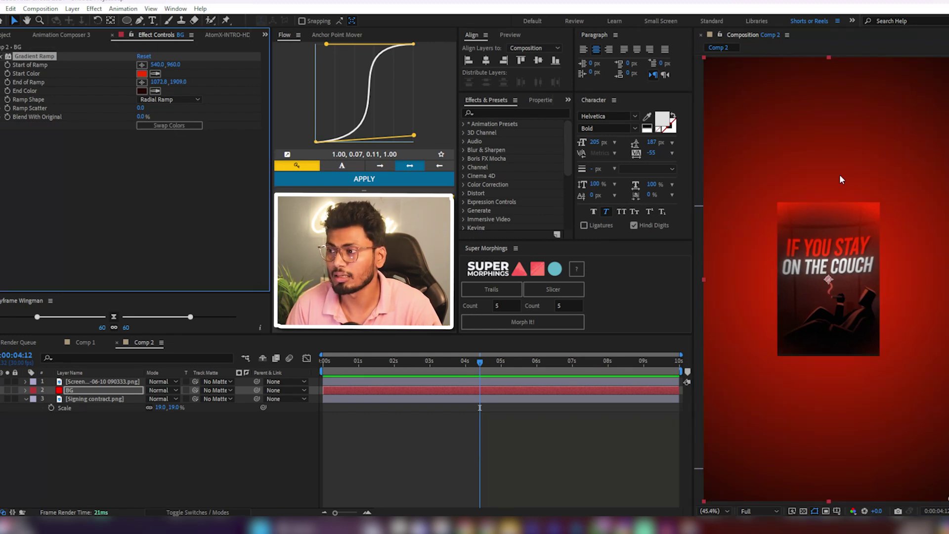
Step: Darken the gradient start colour to deep red 8C2610 and swap the colours back
left_click_drag(851, 302, 786, 291)
key("ctrl+z")
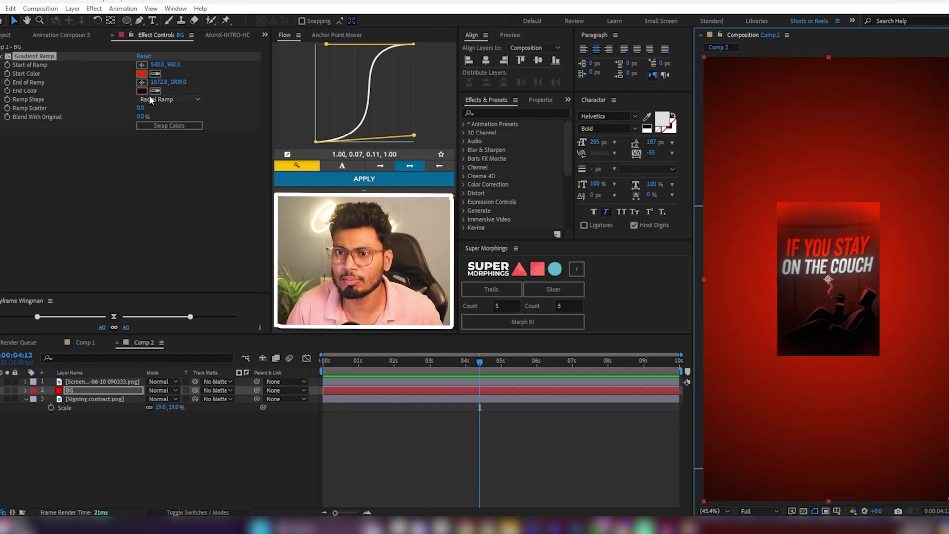
left_click(144, 73)
left_click_drag(173, 247, 187, 263)
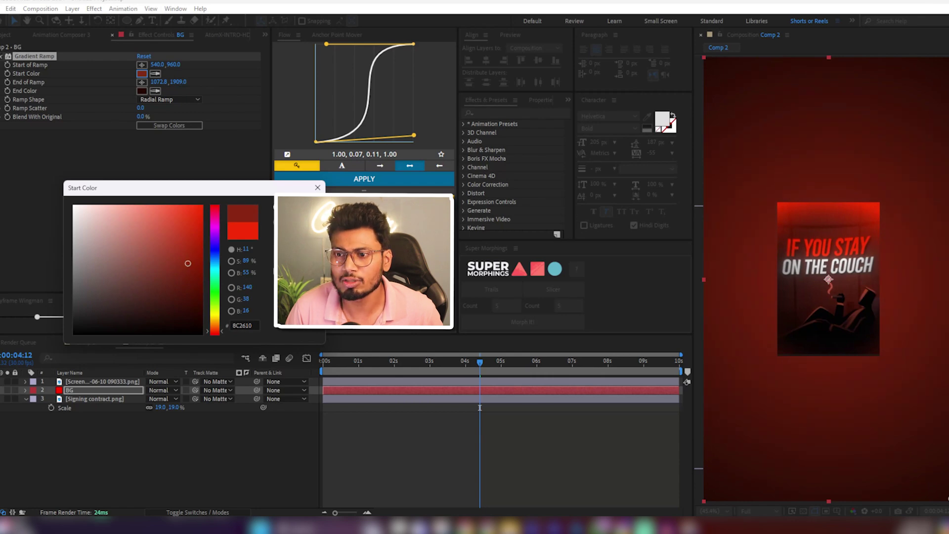
key("Return")
left_click(168, 124)
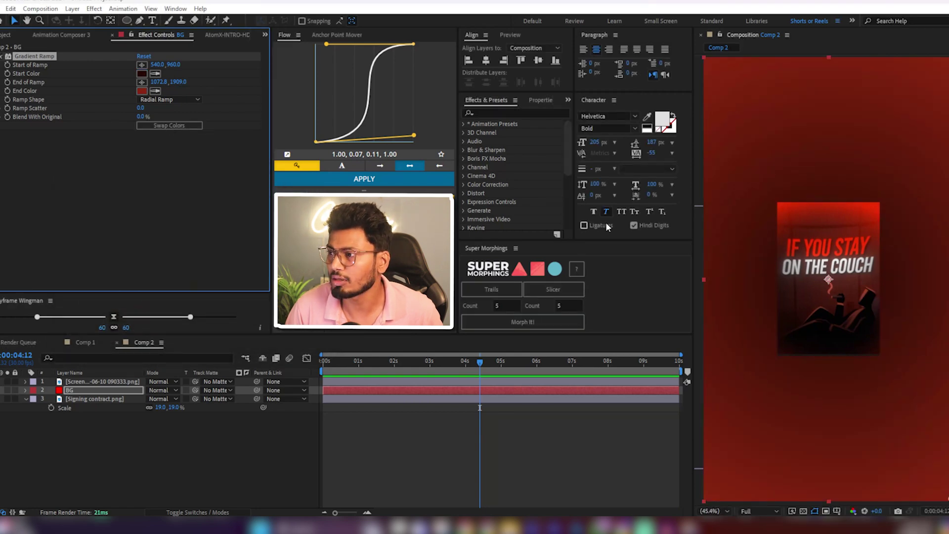
left_click(787, 306)
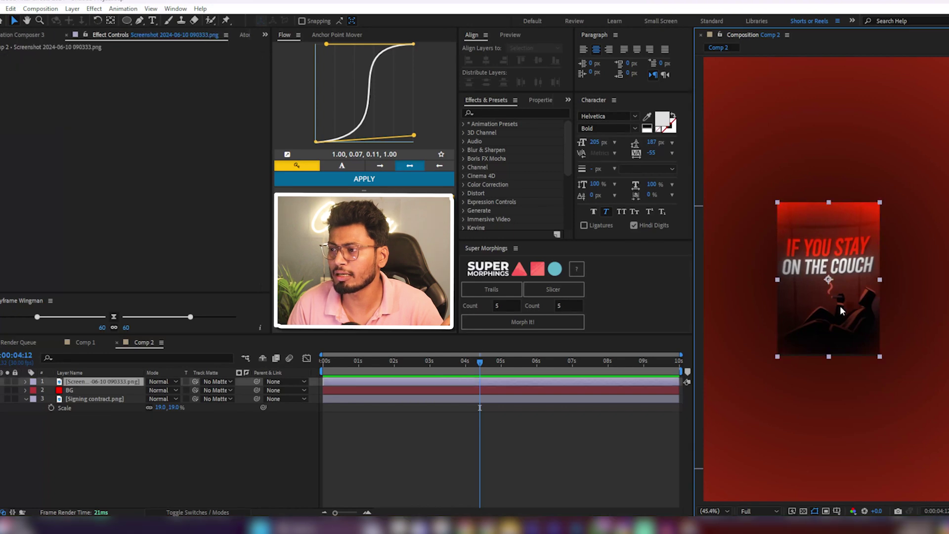
Step: Move the reference screenshot to the top-left and drag BG below Signing contract.png
left_click_drag(840, 305, 781, 172)
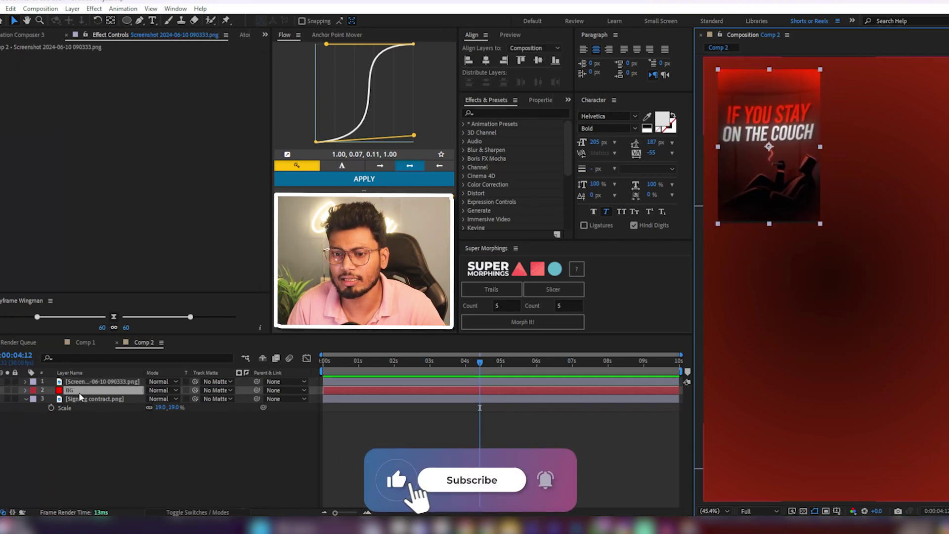
left_click_drag(79, 393, 78, 410)
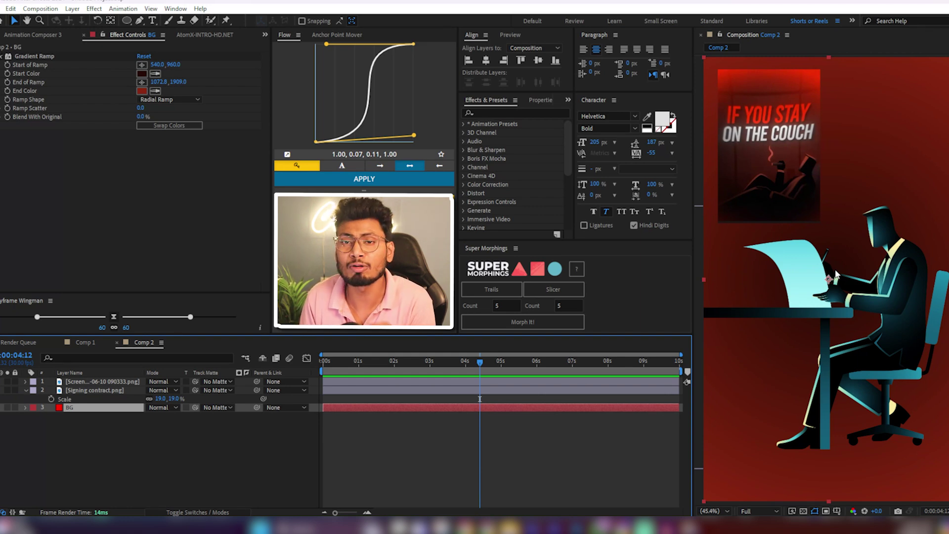
Step: Apply the Tritone effect to the Signing contract layer via FX Console
left_click(841, 287)
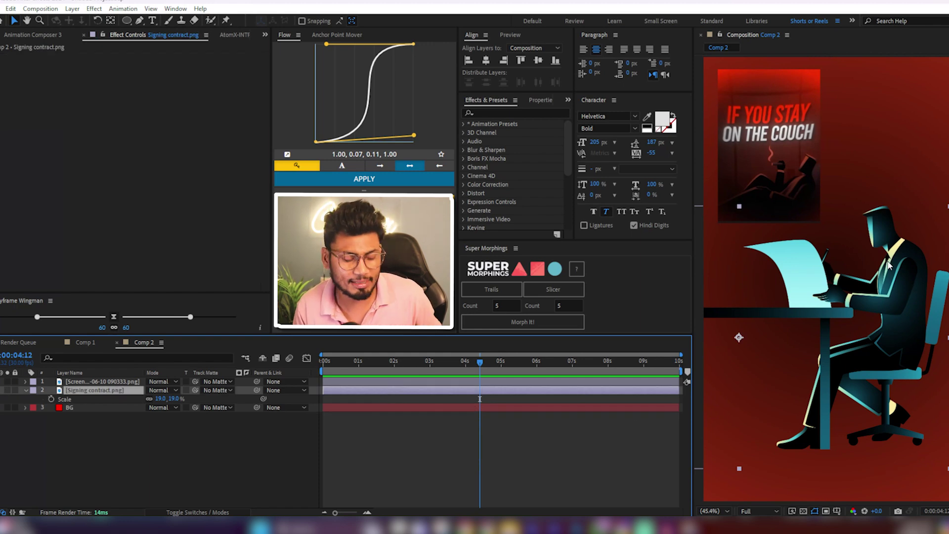
key("ctrl+space")
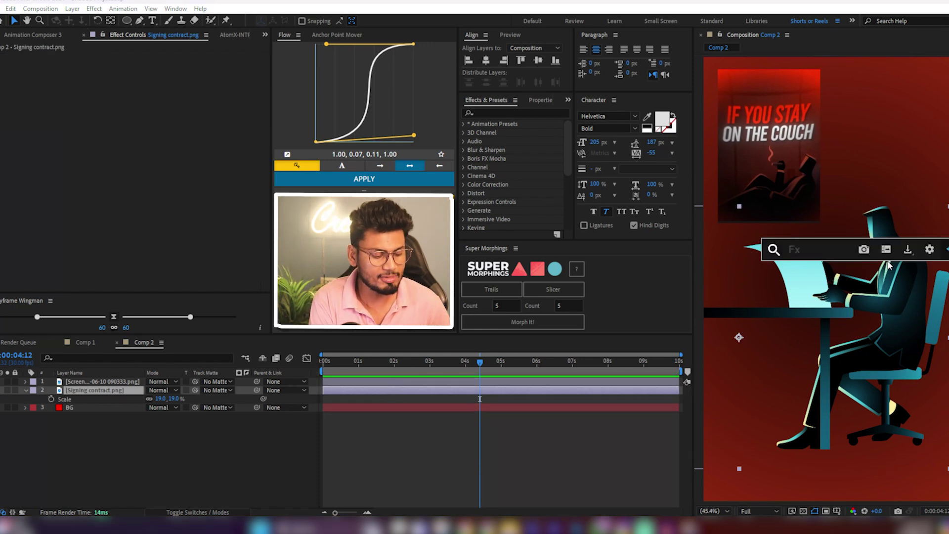
type("ty")
key("BackSpace")
type("r")
key("Down")
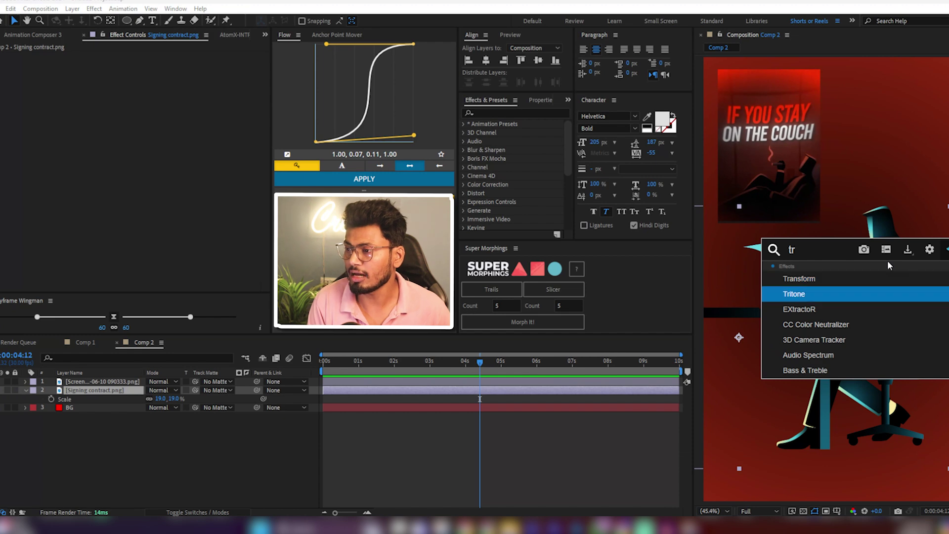
key("Return")
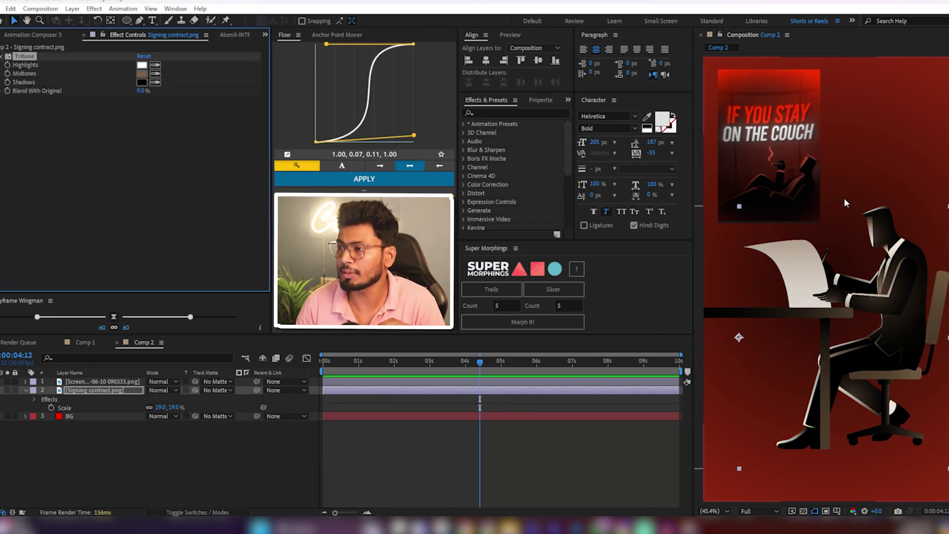
Step: Sample a bright red from the comp for the Tritone midtones
left_click(157, 74)
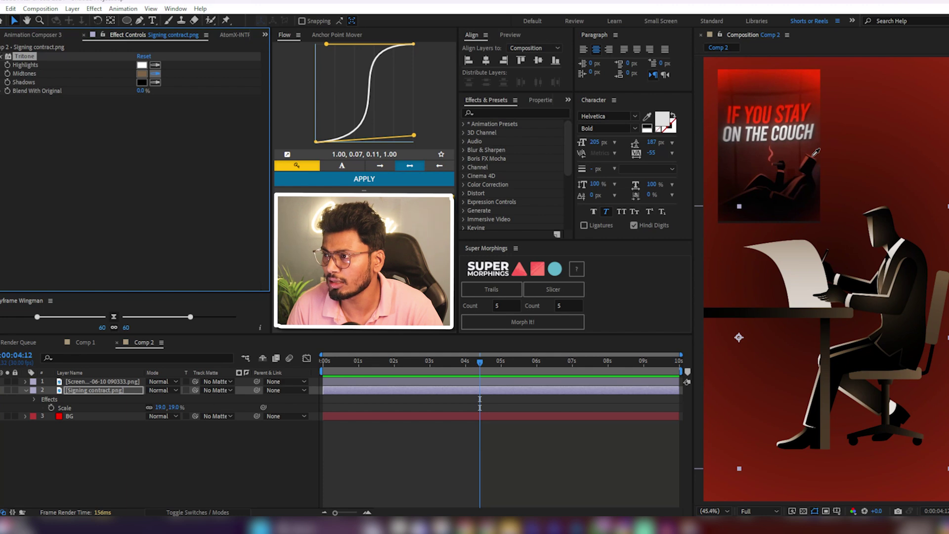
left_click(813, 155)
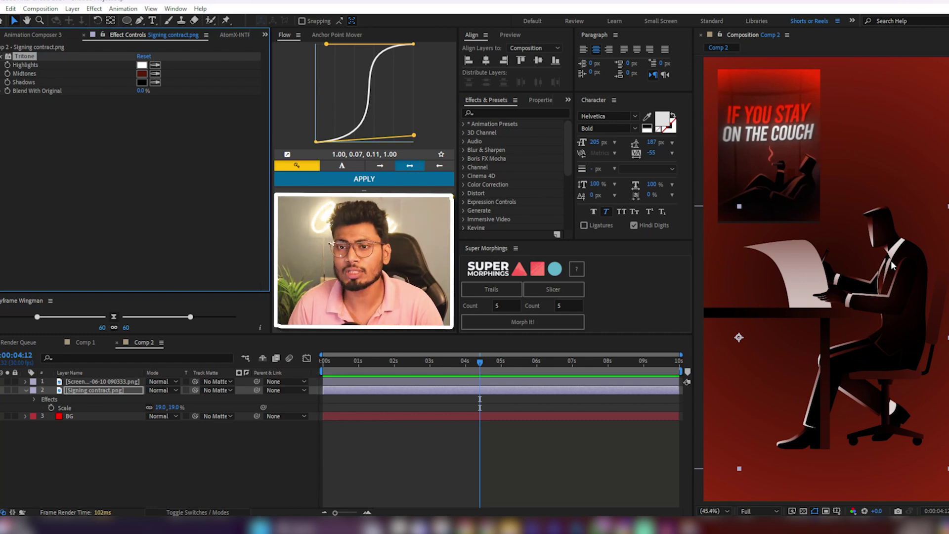
left_click(155, 74)
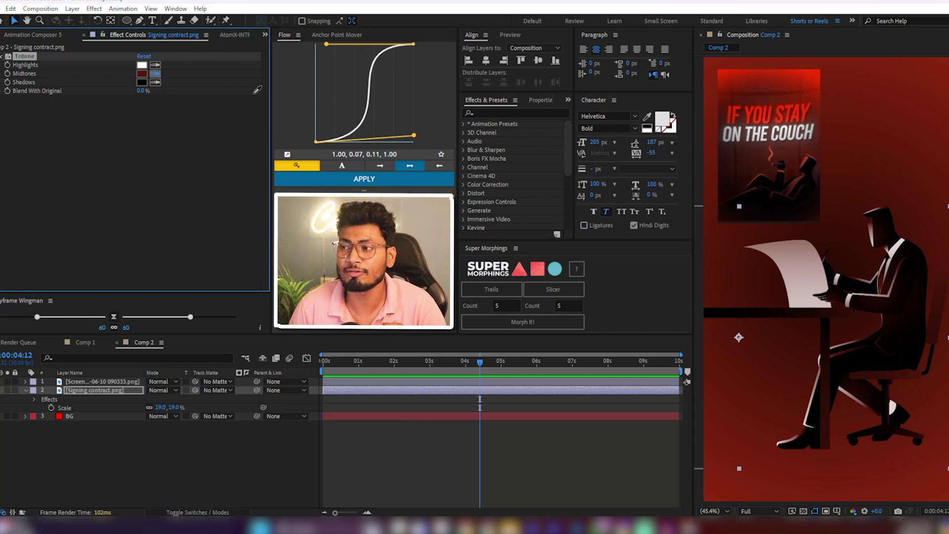
left_click(817, 78)
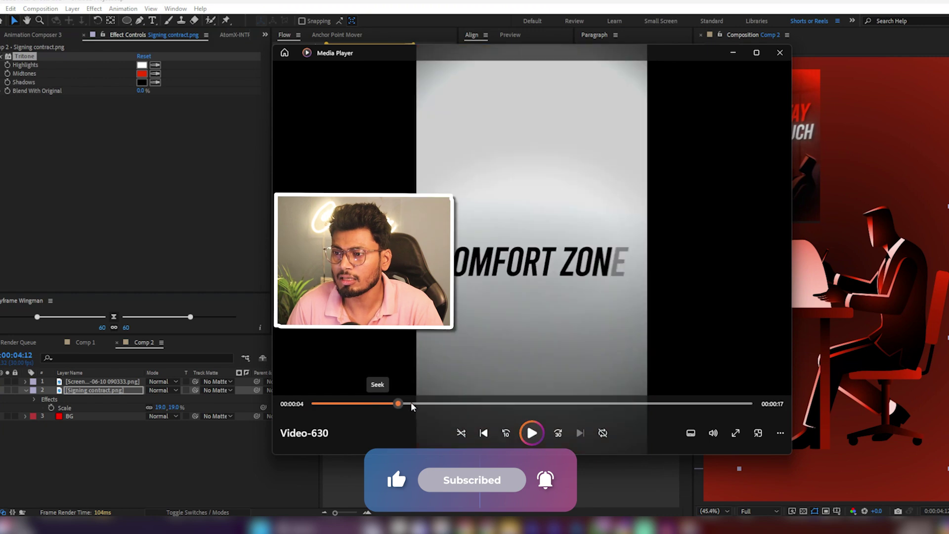
Step: Scrub the reference reel to 0:09 to see the HARD headline, then minimise Media Player
left_click_drag(431, 407, 501, 407)
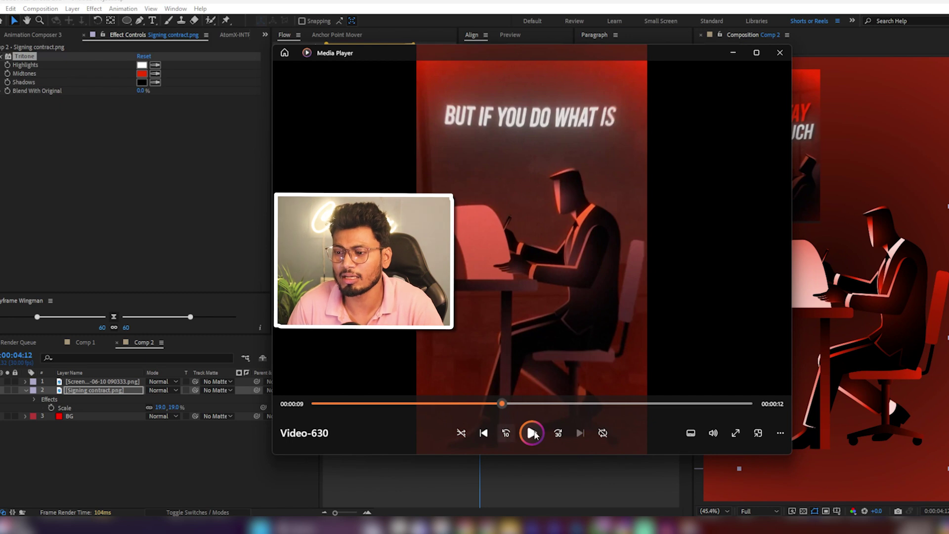
left_click(532, 434)
left_click(532, 433)
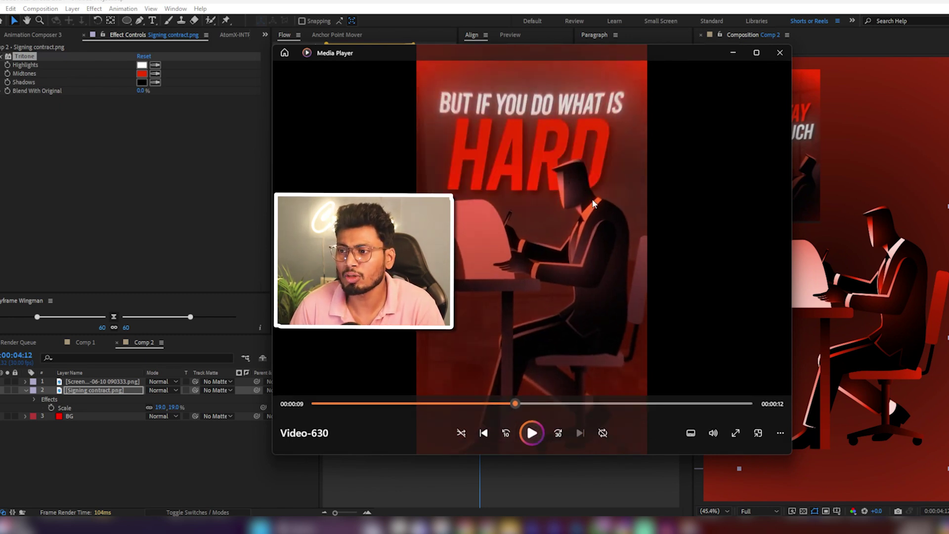
left_click(732, 57)
Step: Apply Deep Glow to the Signing contract illustration
left_click(420, 400)
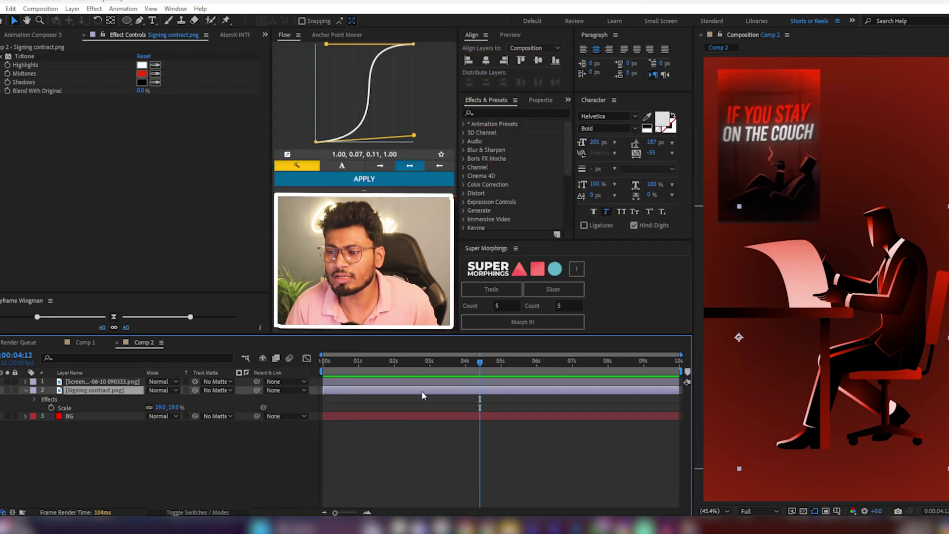
key("ctrl+space")
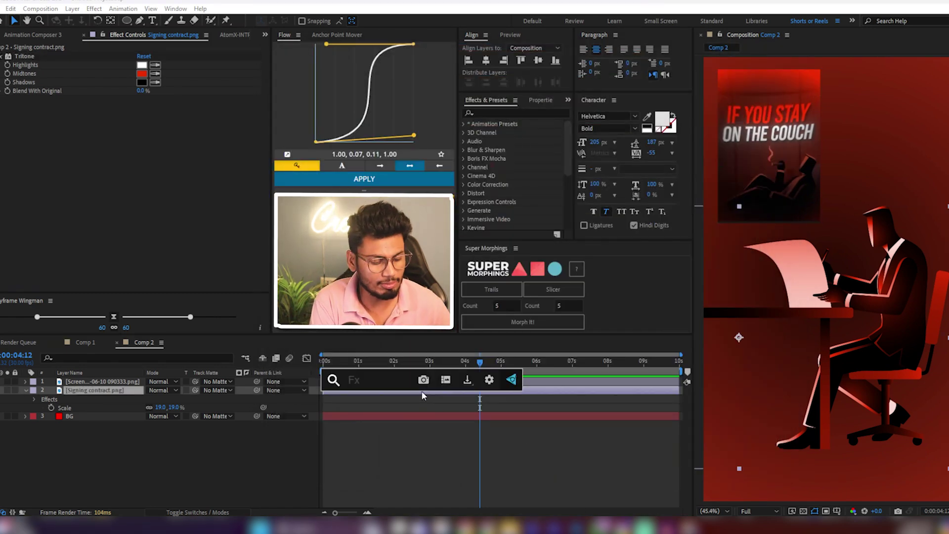
type("de")
key("Return")
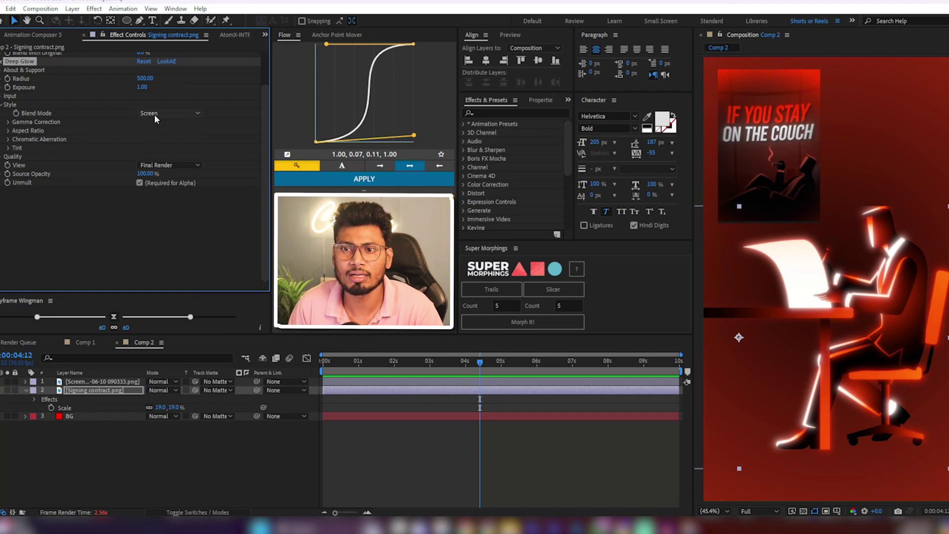
Step: Lower the Deep Glow Exposure to 0.10, then remove the effect from the layer
left_click(142, 87)
type("0.2")
key("Return")
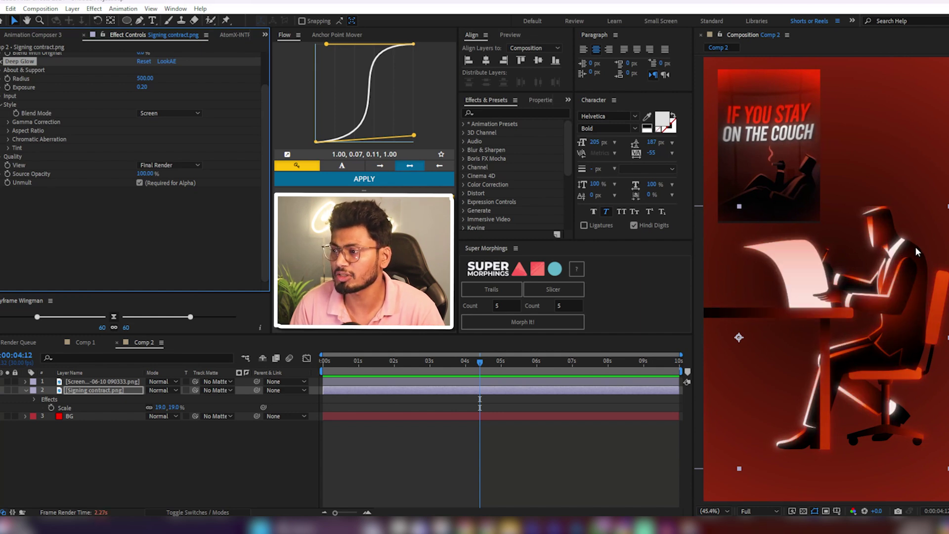
left_click(142, 87)
type("0.1")
key("Return")
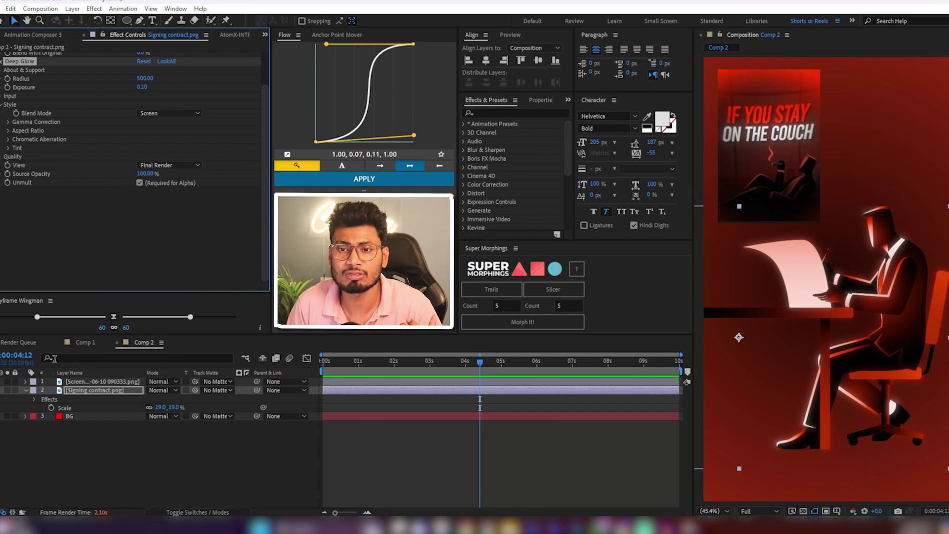
left_click(21, 63)
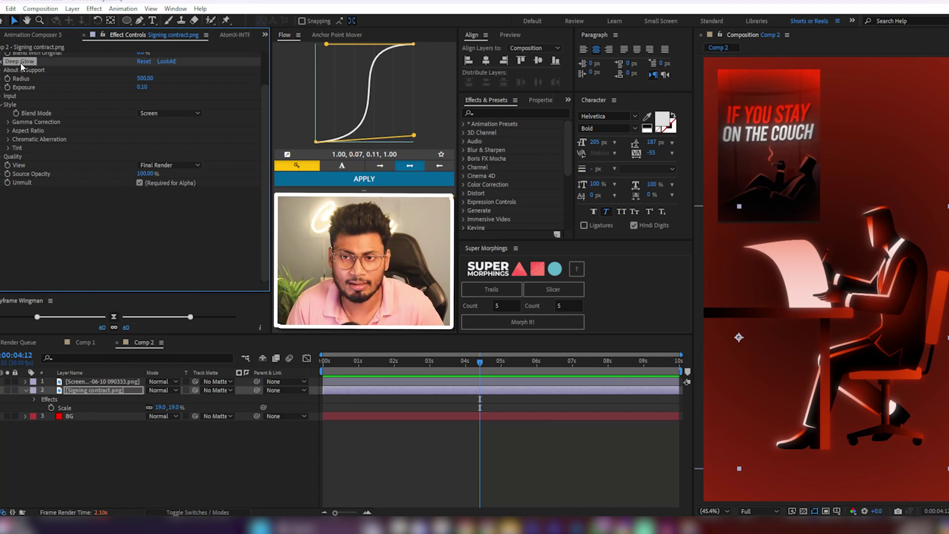
key("Delete")
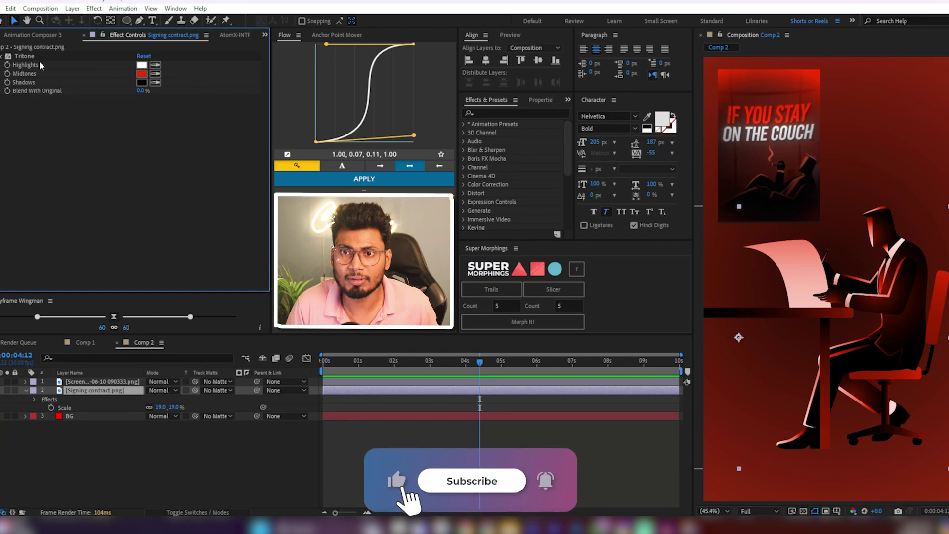
Step: Pre-compose the Signing contract layer into Signing contract.png Comp 1 and reapply Deep Glow
right_click(103, 392)
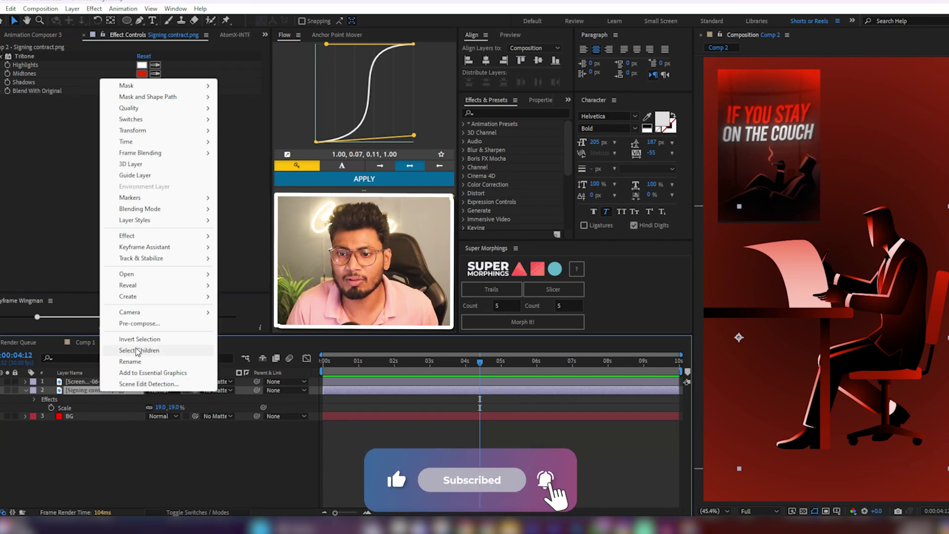
left_click(137, 324)
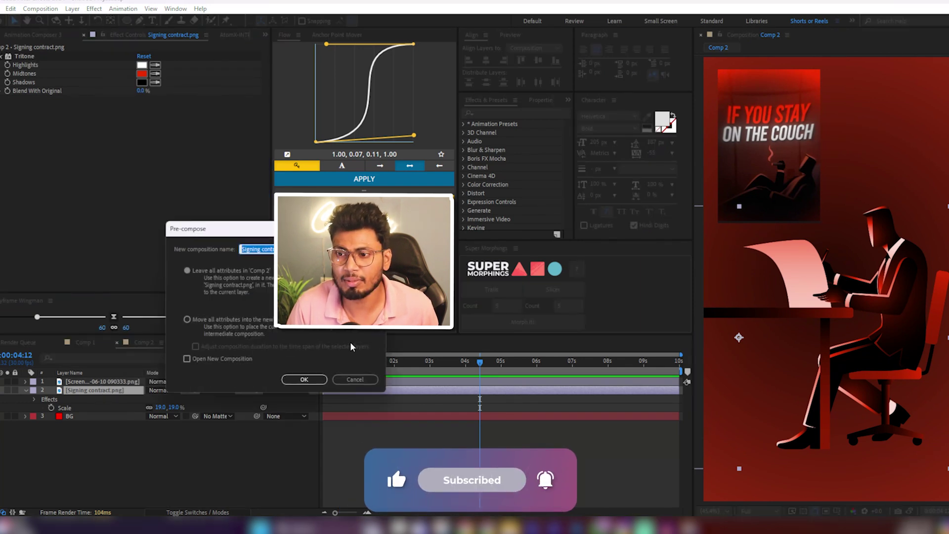
left_click(299, 380)
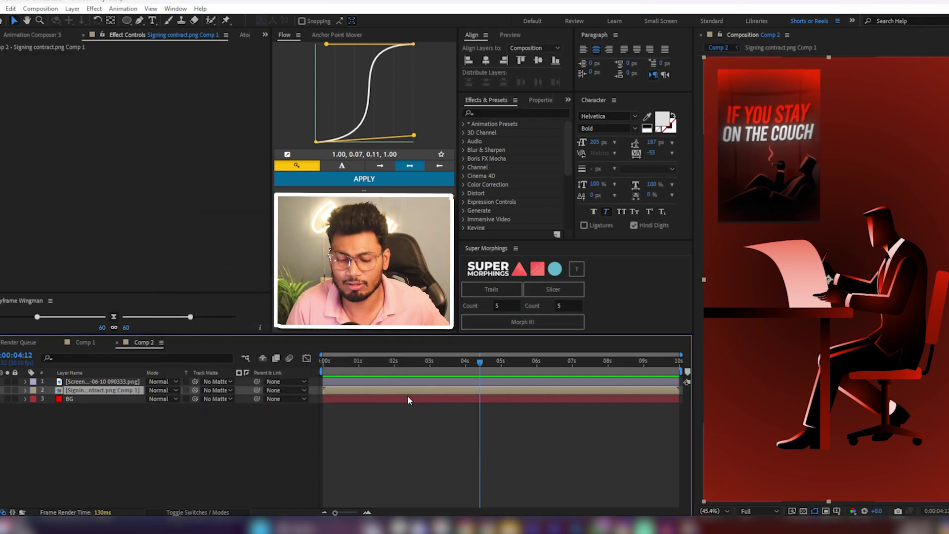
key("ctrl+alt+shift+e")
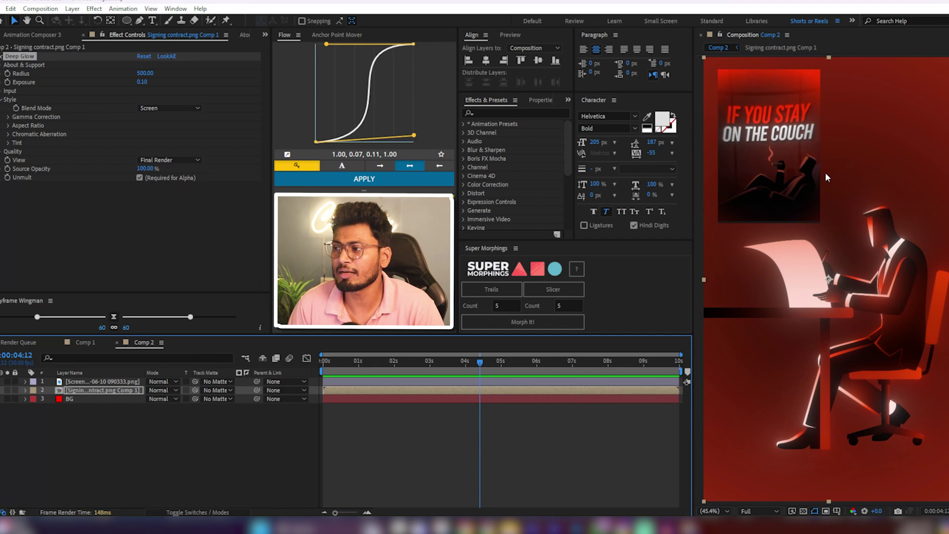
left_click(699, 528)
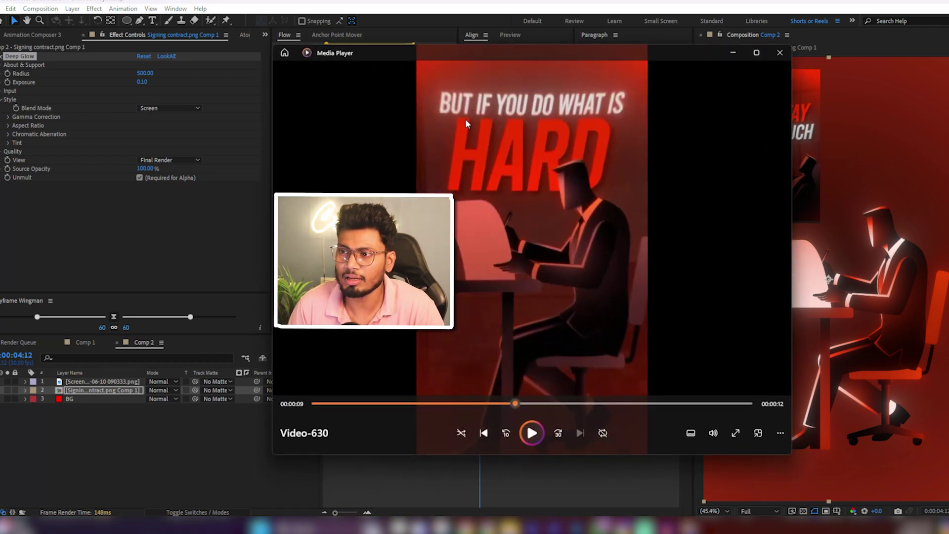
key("alt+F4")
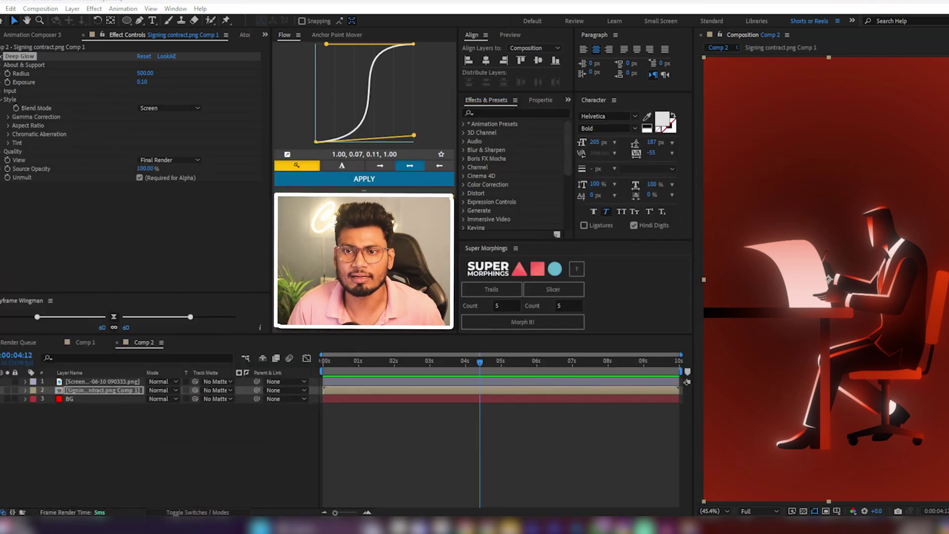
Step: Add the all-caps headline 'BUT IF YOU DO WHAT IS', centred horizontally at 82 px
key("ctrl+t")
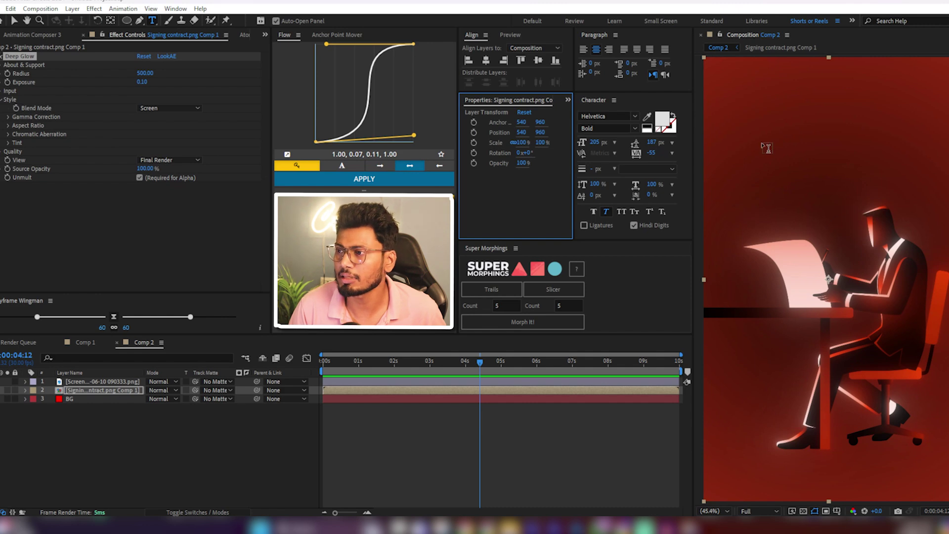
left_click(766, 148)
key("ctrl+v")
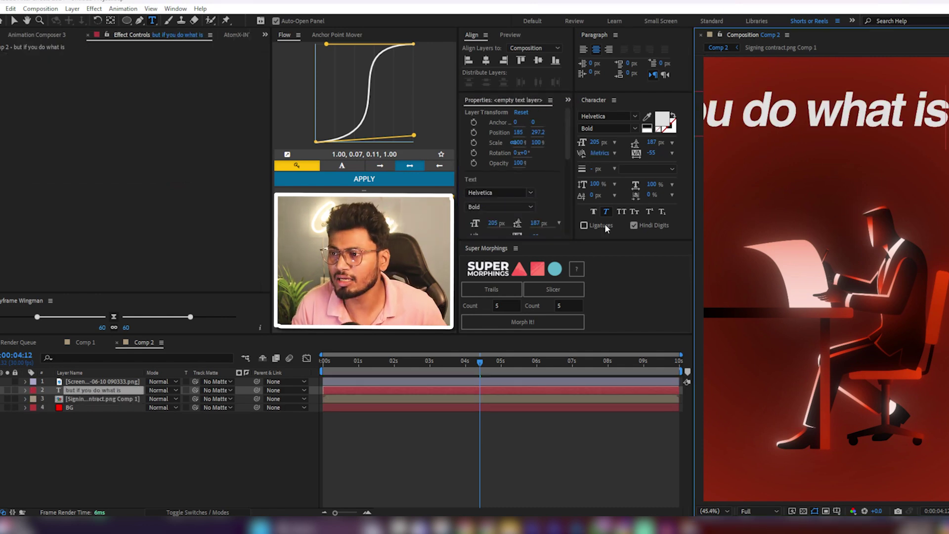
left_click(622, 212)
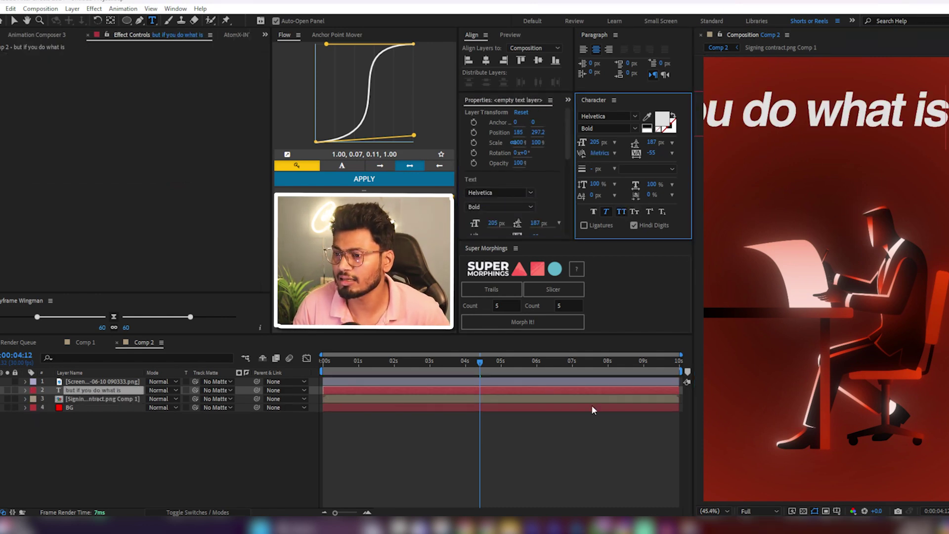
left_click(14, 20)
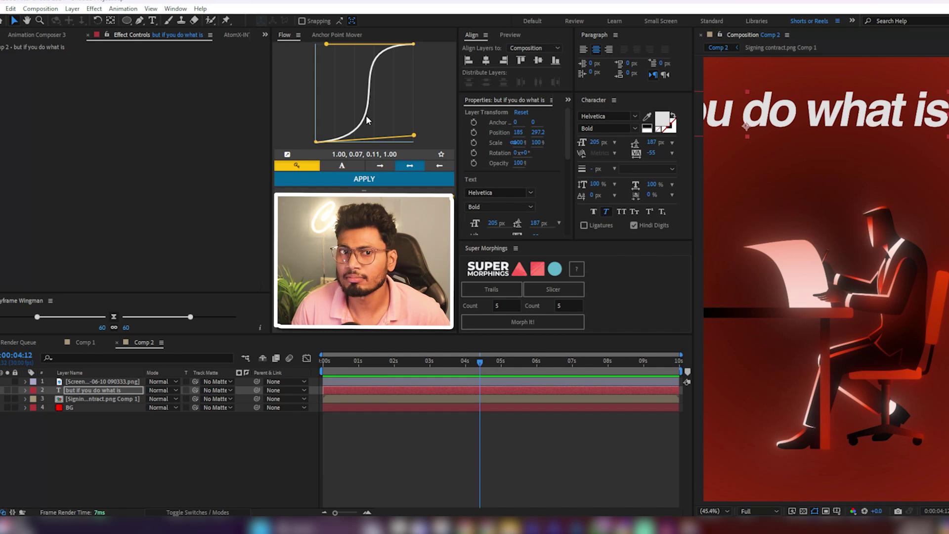
left_click(622, 211)
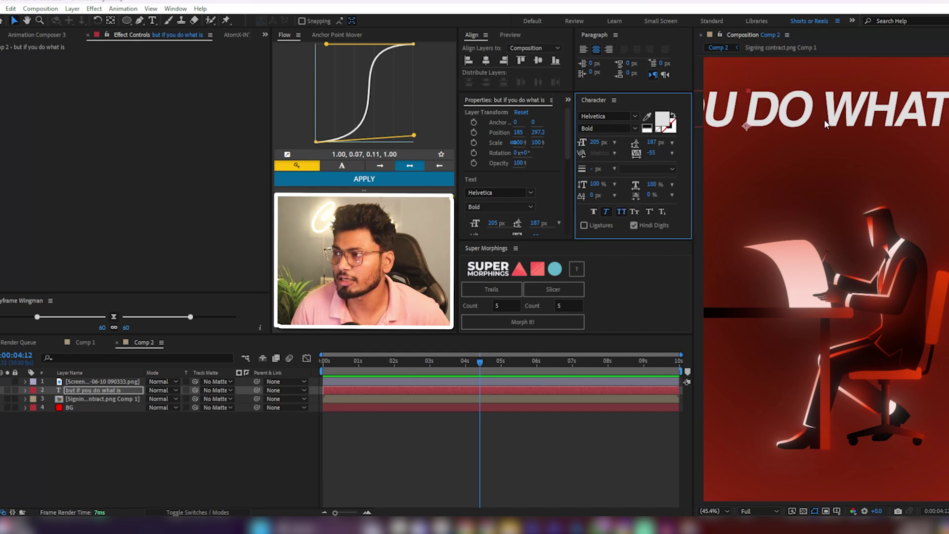
left_click_drag(595, 142, 554, 142)
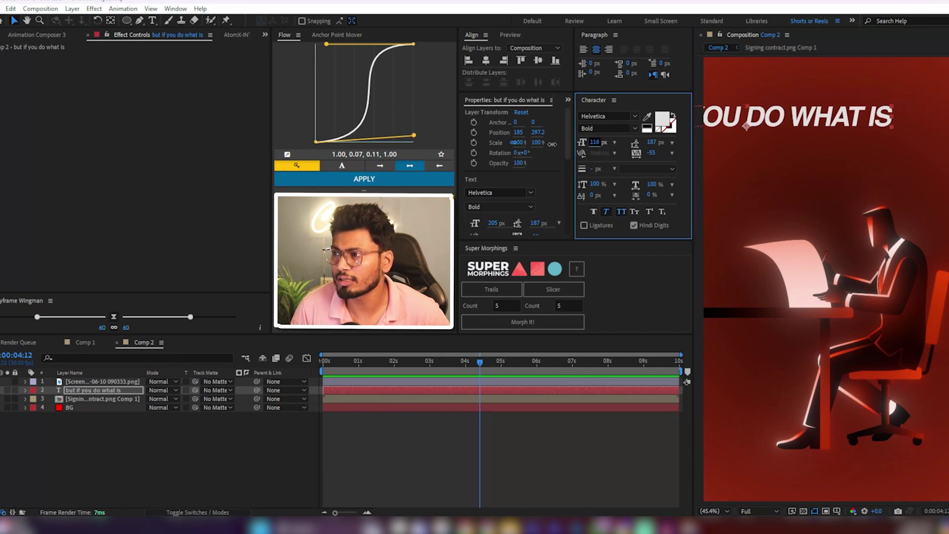
left_click(487, 60)
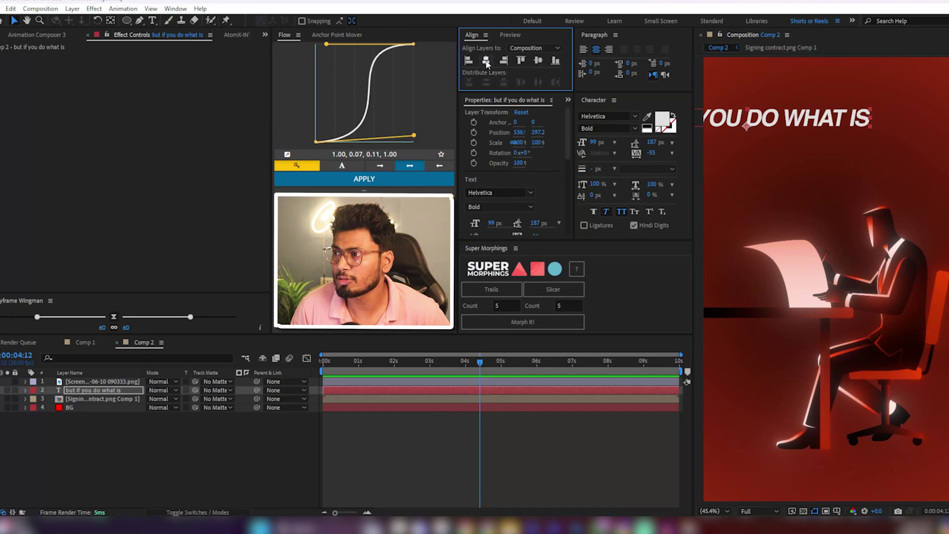
left_click_drag(598, 142, 590, 142)
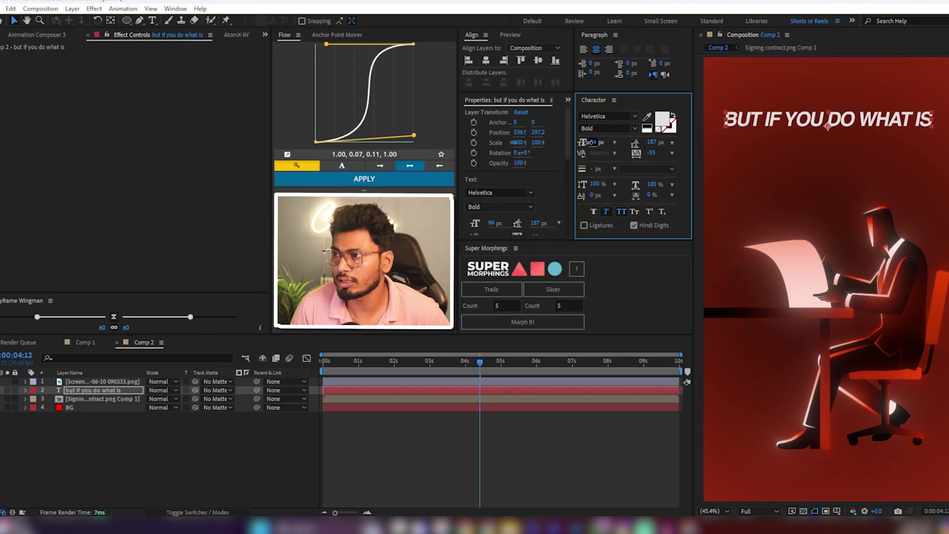
Step: Add a new text layer 'hard' below the headline, sized 272 px and centred horizontally
left_click(375, 440)
left_click(152, 20)
left_click(731, 170)
type("hard")
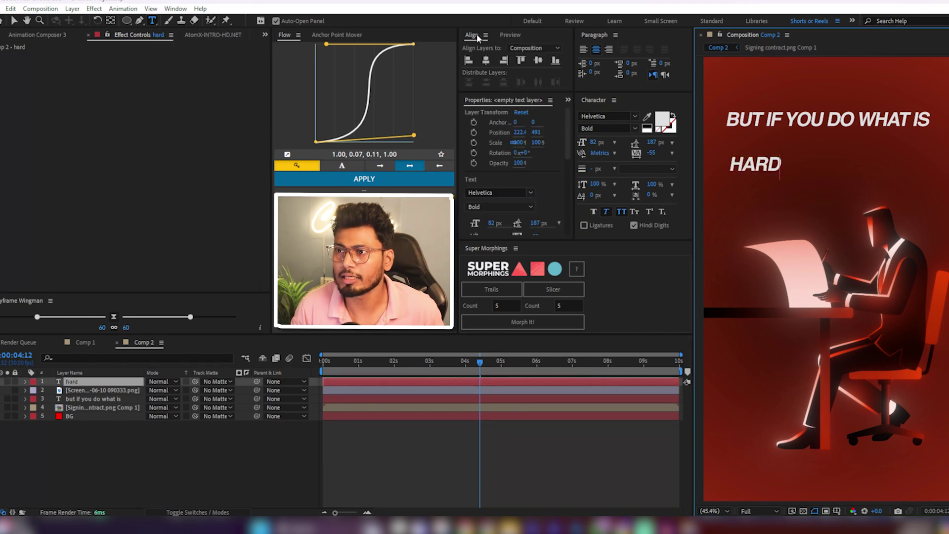
left_click(592, 142)
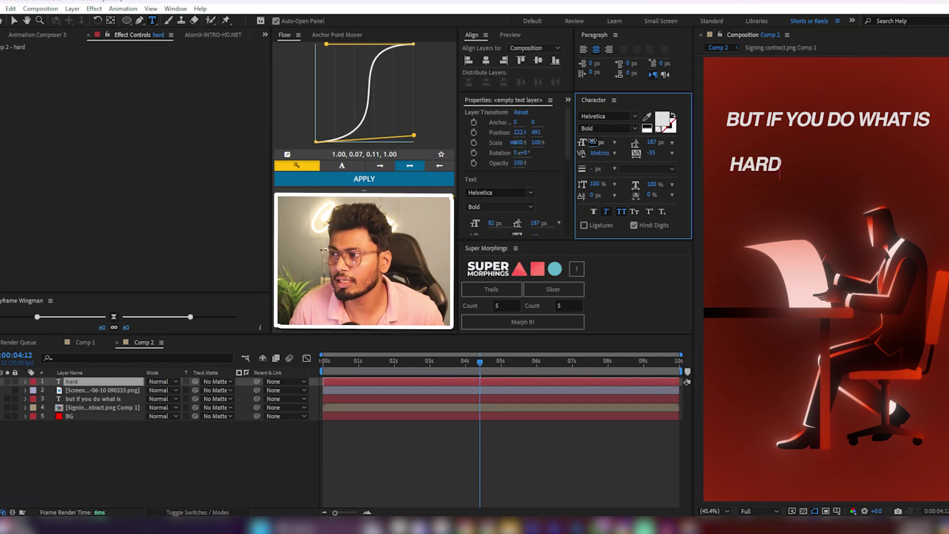
left_click(429, 381)
mouse_move(593, 142)
left_mouse_down()
mouse_move(607, 142)
mouse_move(632, 79)
left_mouse_up()
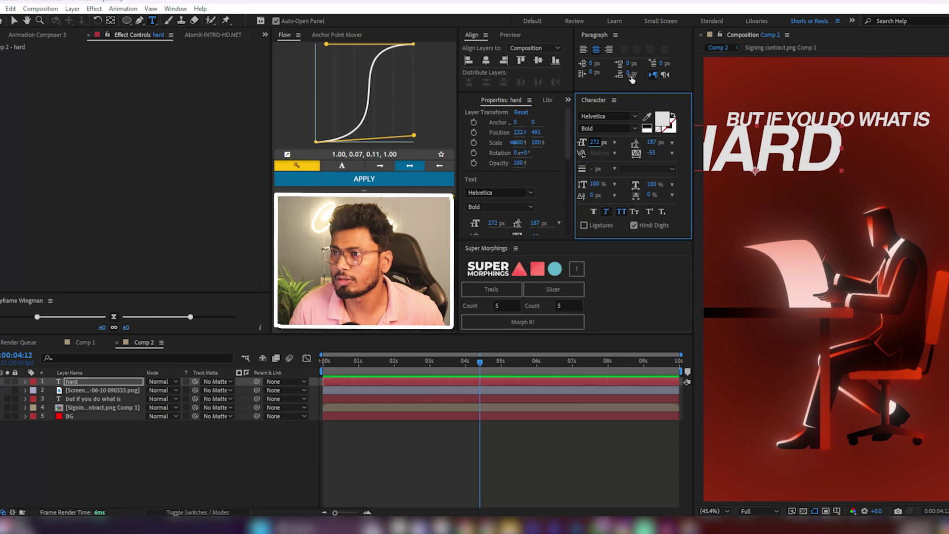
left_click(492, 58)
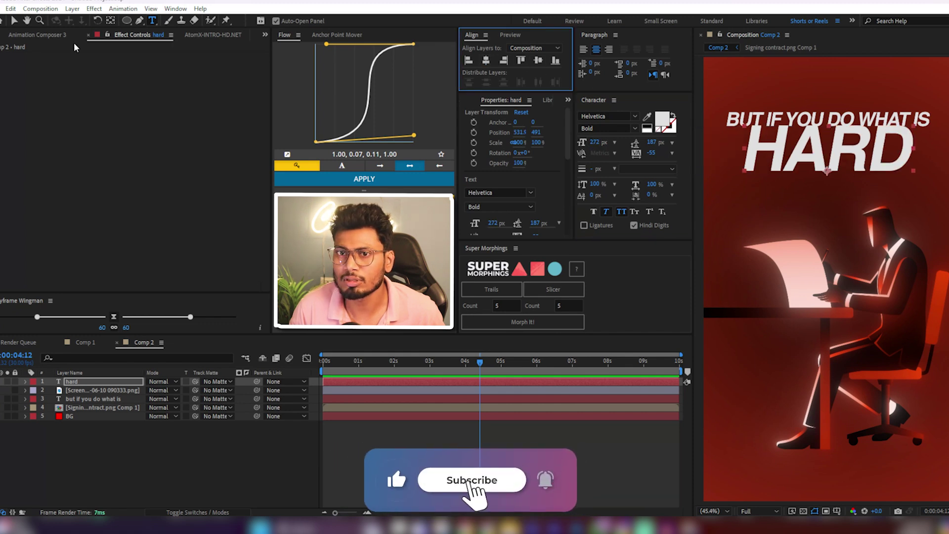
Step: Nudge HARD slightly down beneath the headline and colour it red FF0000
left_click(15, 21)
left_click_drag(844, 150, 844, 159)
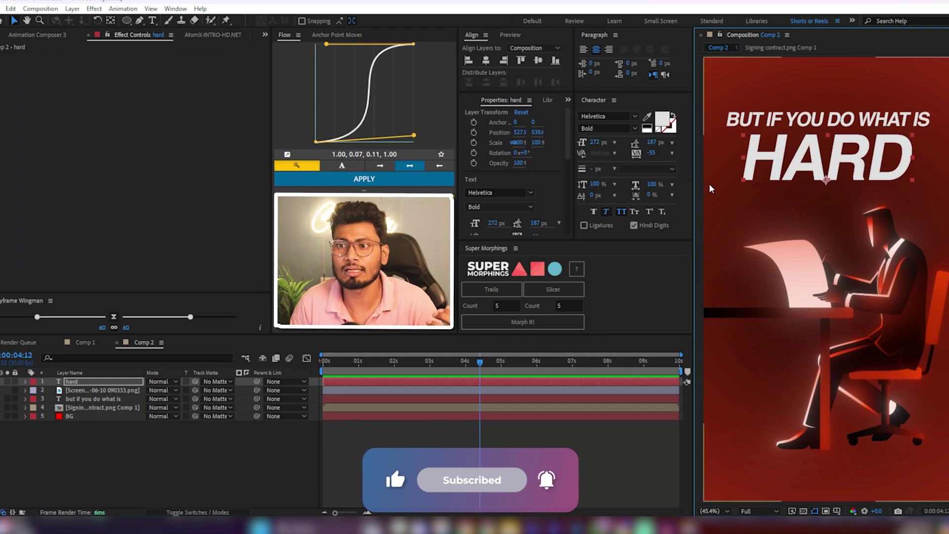
left_click(663, 120)
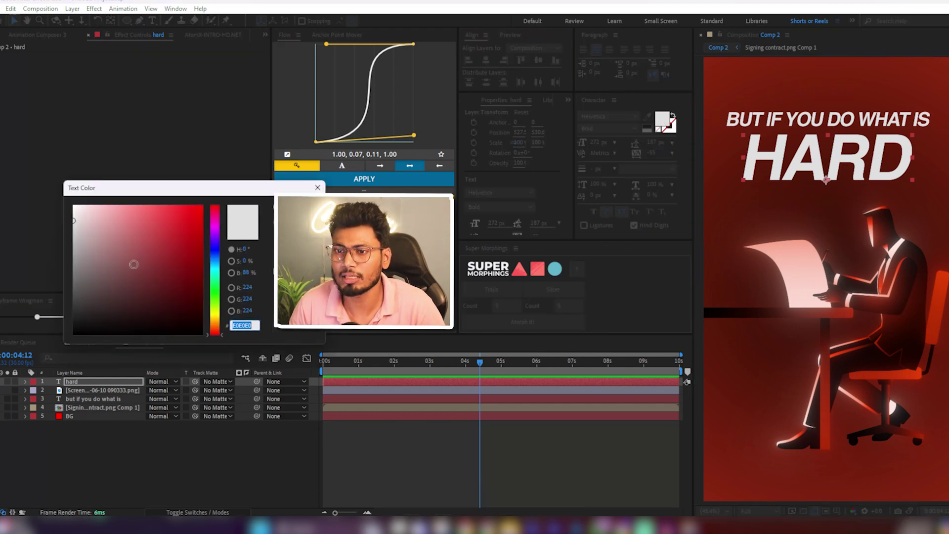
left_click_drag(133, 265, 255, 188)
key("Return")
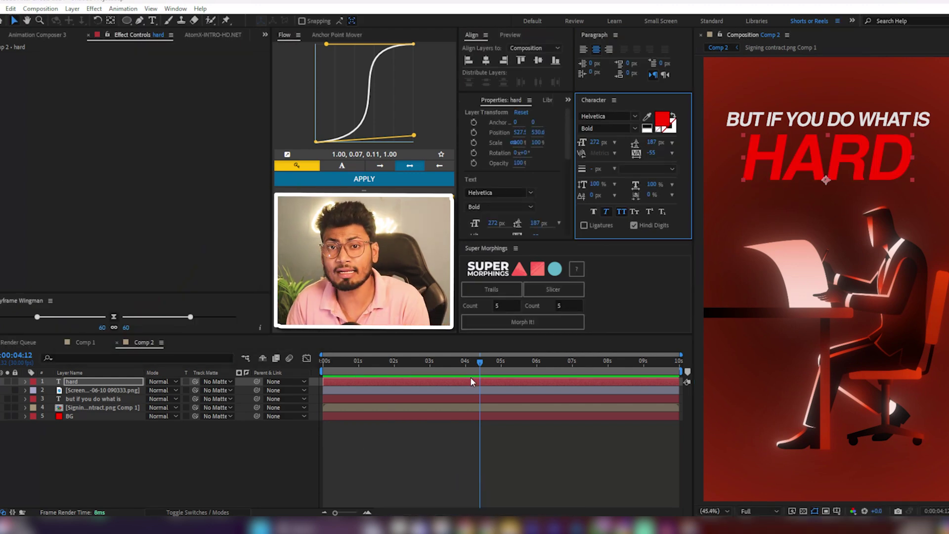
Step: Apply Deep Glow to the HARD layer with an exposure of 0.20
left_click(495, 379)
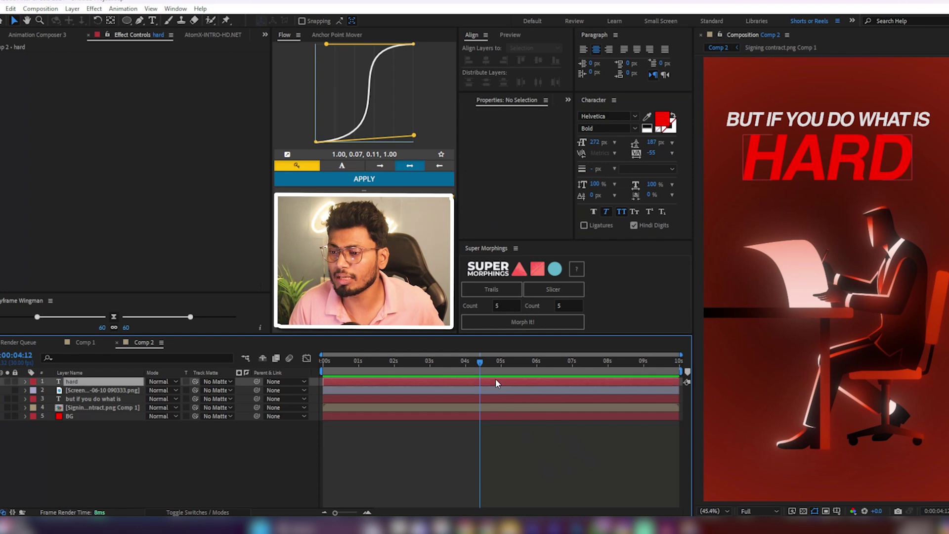
key("ctrl+space")
type("de")
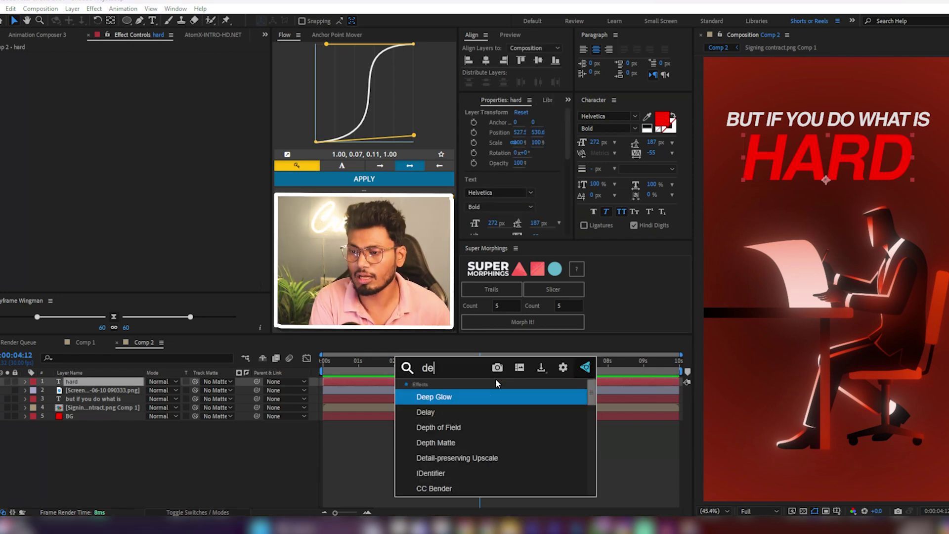
key("Return")
left_click(139, 83)
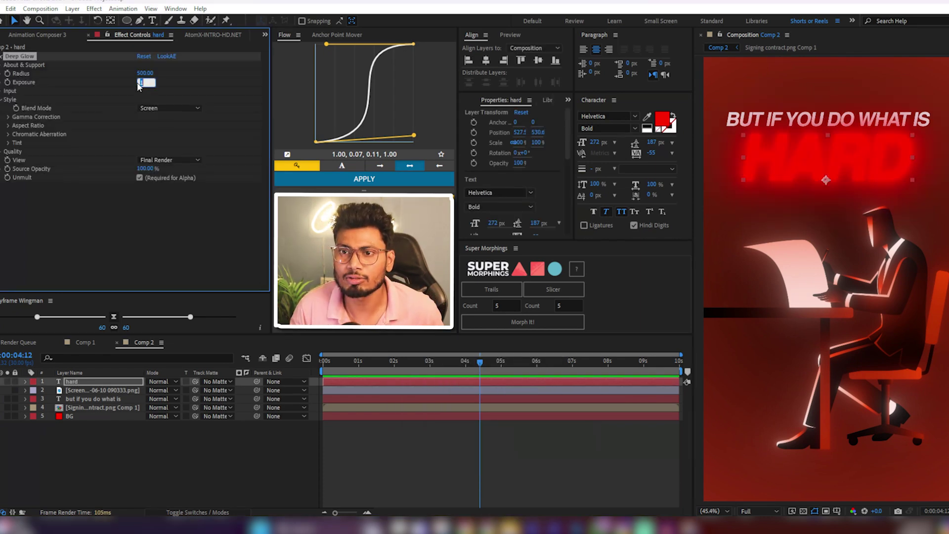
type("2")
key("Return")
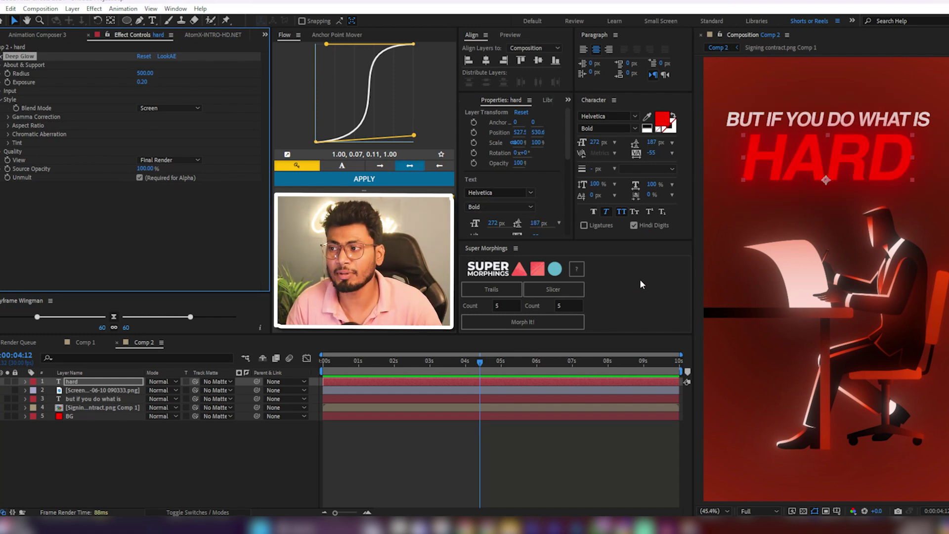
Step: Add a Drop Shadow to HARD with distance 10 and softness 50
left_click(487, 380)
key("ctrl+space")
type("drop")
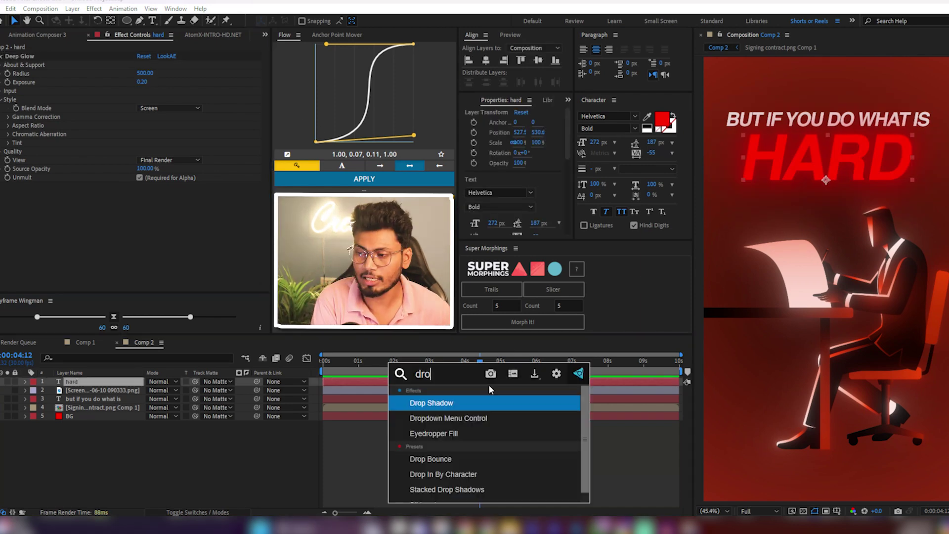
key("Return")
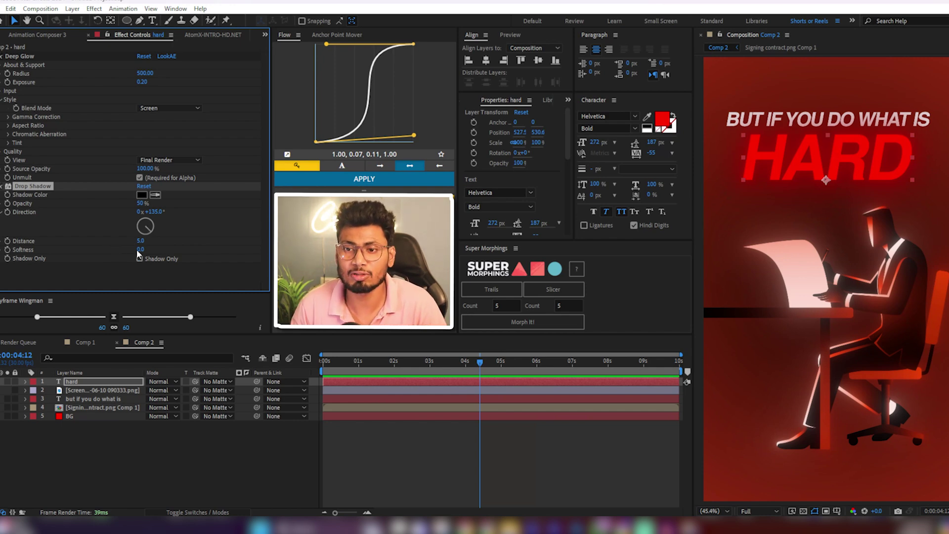
left_click(141, 240)
type("10")
key("Return")
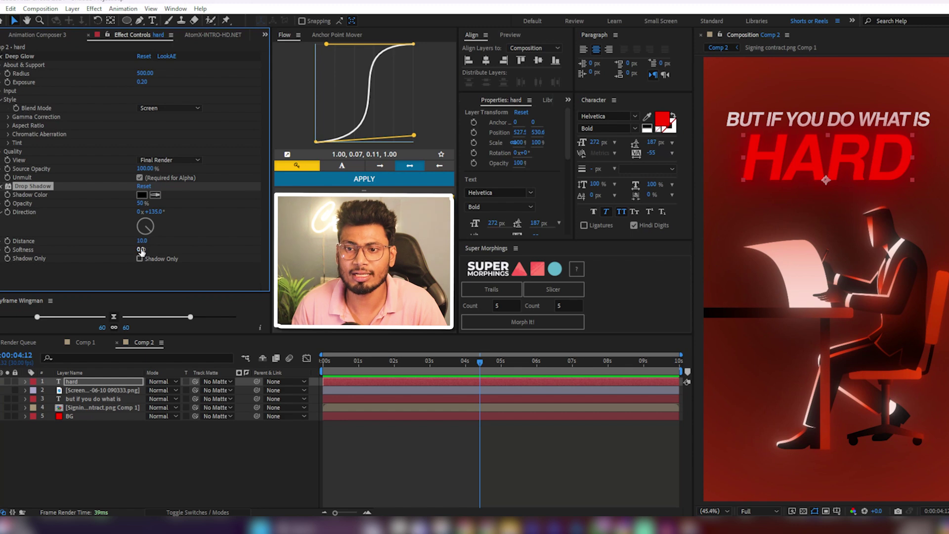
left_click(142, 250)
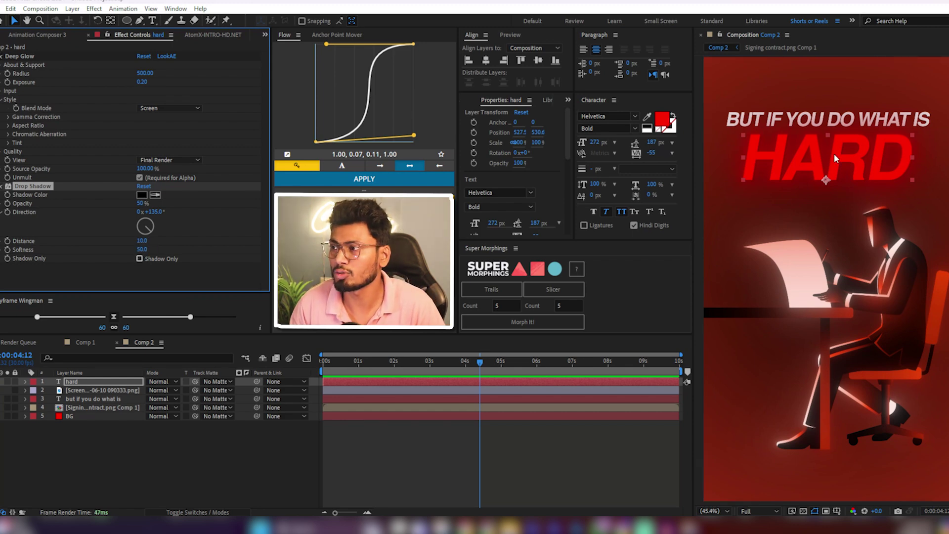
left_click(613, 425)
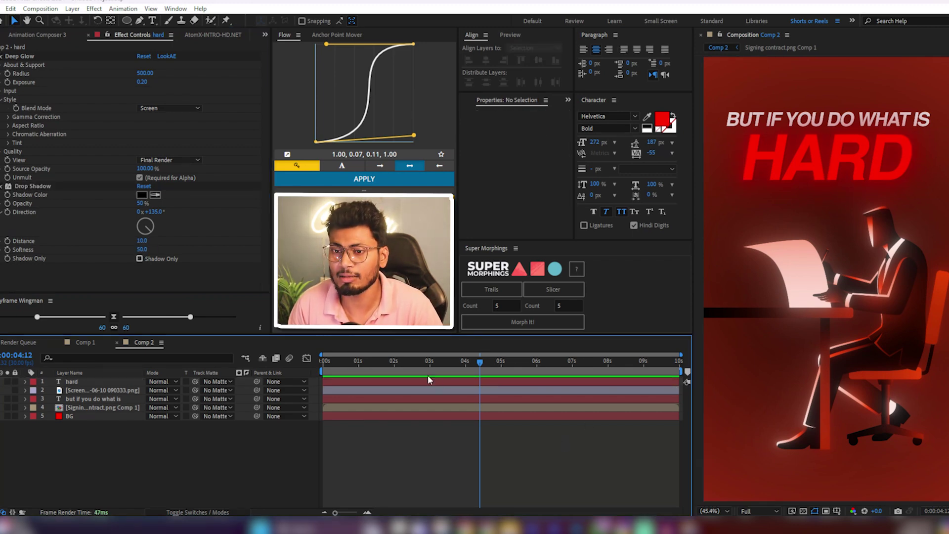
Step: Select HARD's Drop Shadow effect, then the BUT IF YOU DO WHAT IS caption layer
left_click(384, 381)
left_click(32, 186)
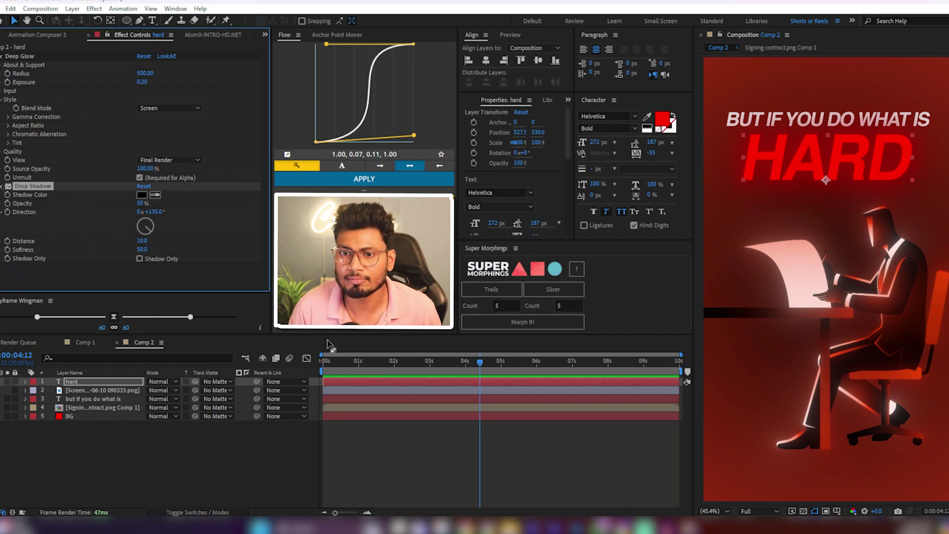
left_click(488, 398)
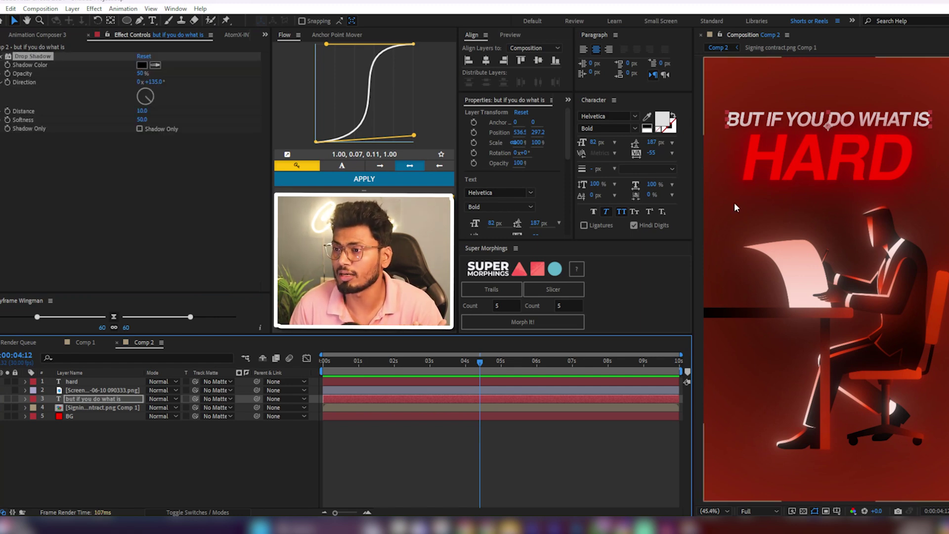
Step: Set the BUT IF YOU DO WHAT IS caption's vertical scale to 125% in the Character panel
left_click_drag(596, 198, 603, 195)
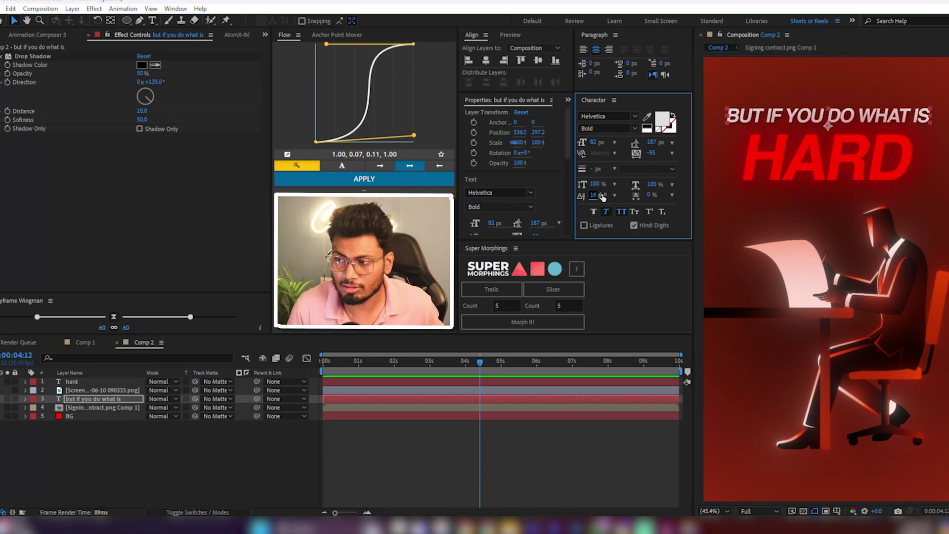
key("ctrl+z")
left_click_drag(595, 184, 609, 185)
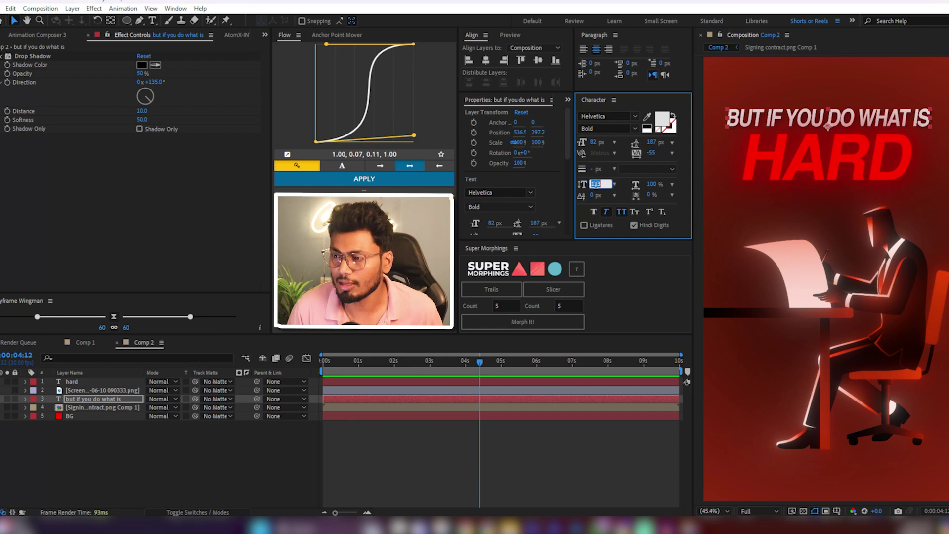
left_click(596, 185)
type("1000")
key("Return")
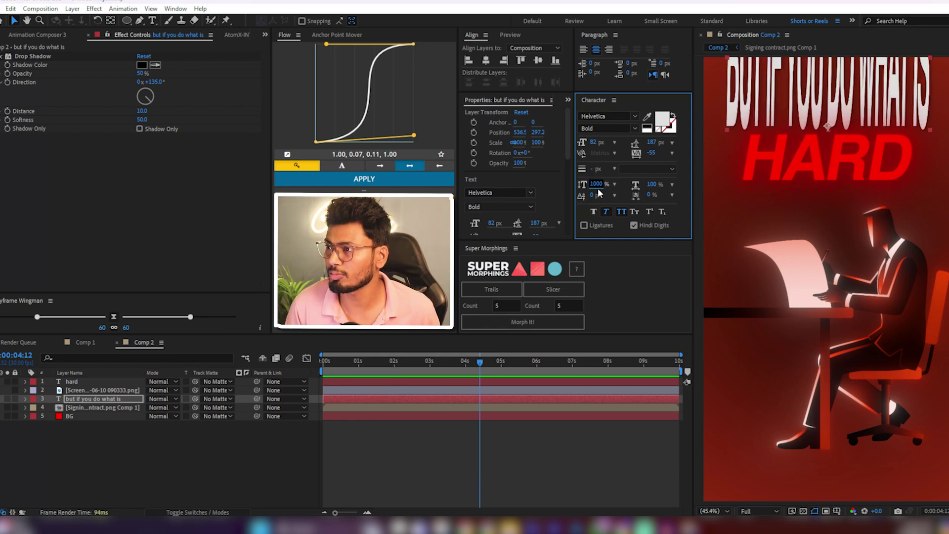
left_click(596, 185)
type("125")
key("Return")
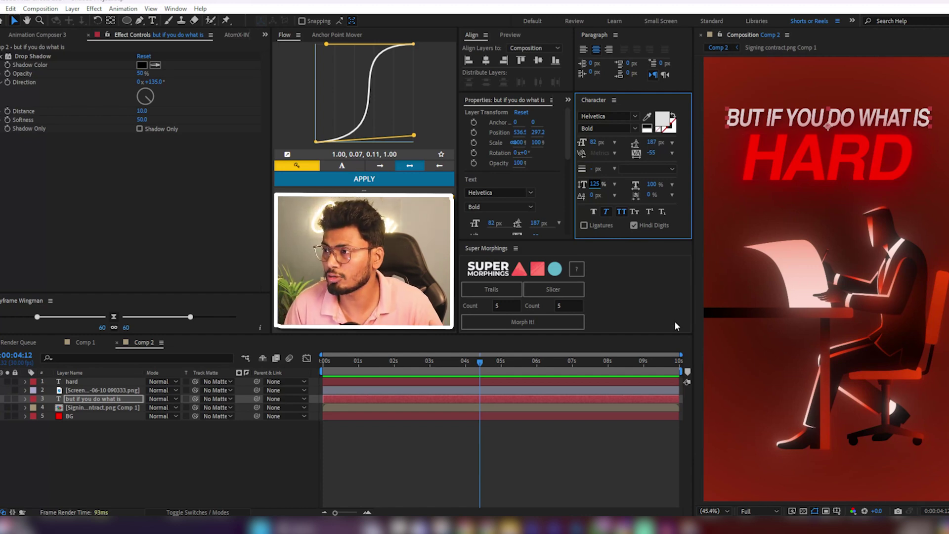
left_click(643, 445)
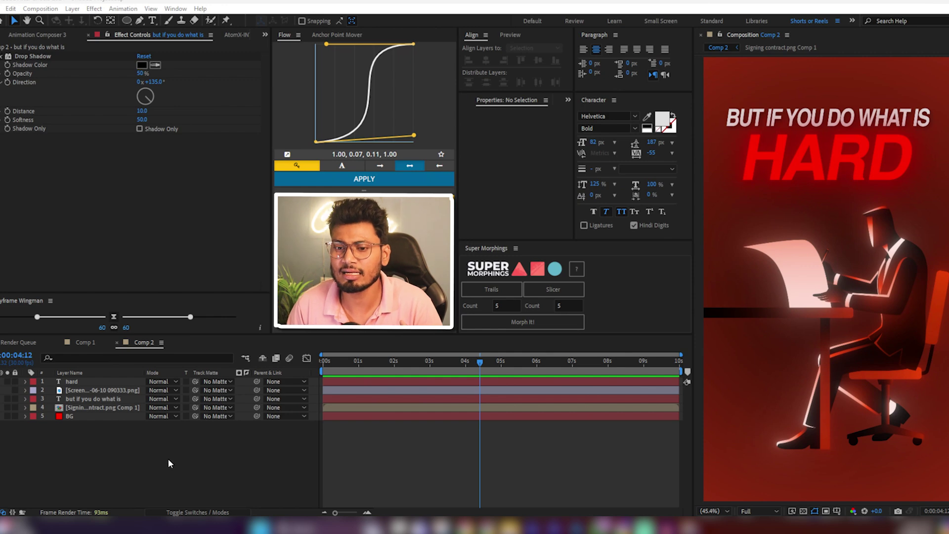
Step: Add a new adjustment layer and apply Fast Box Blur to it
right_click(168, 458)
mouse_move(247, 337)
left_click(342, 419)
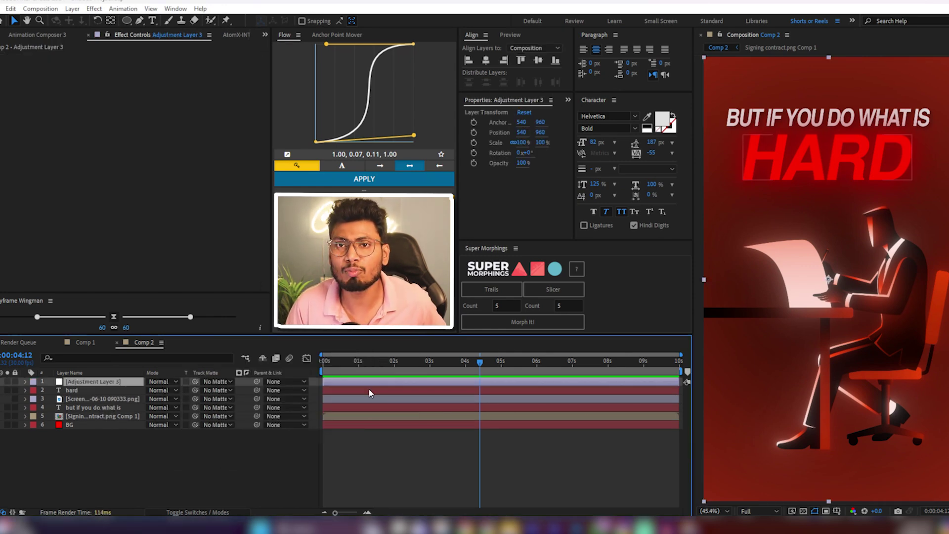
key("ctrl+space")
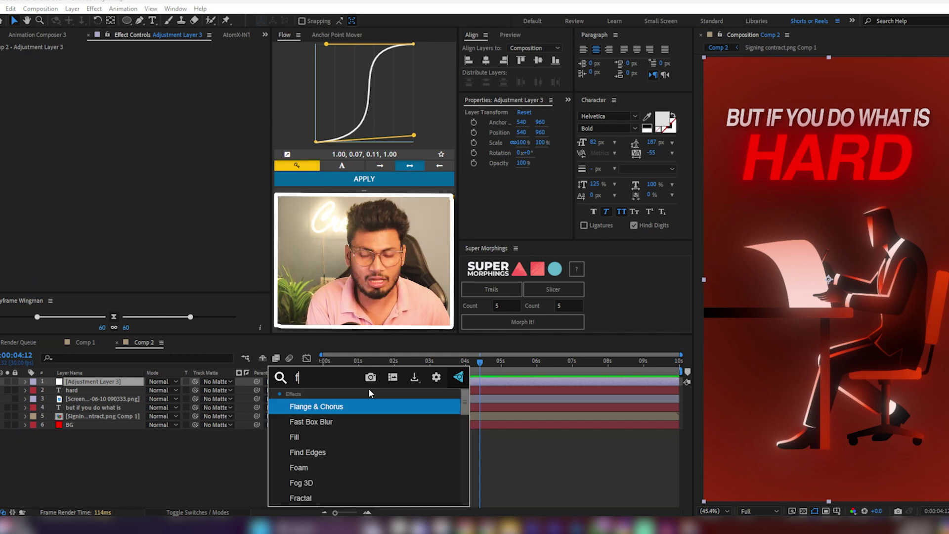
type("fast")
key("Return")
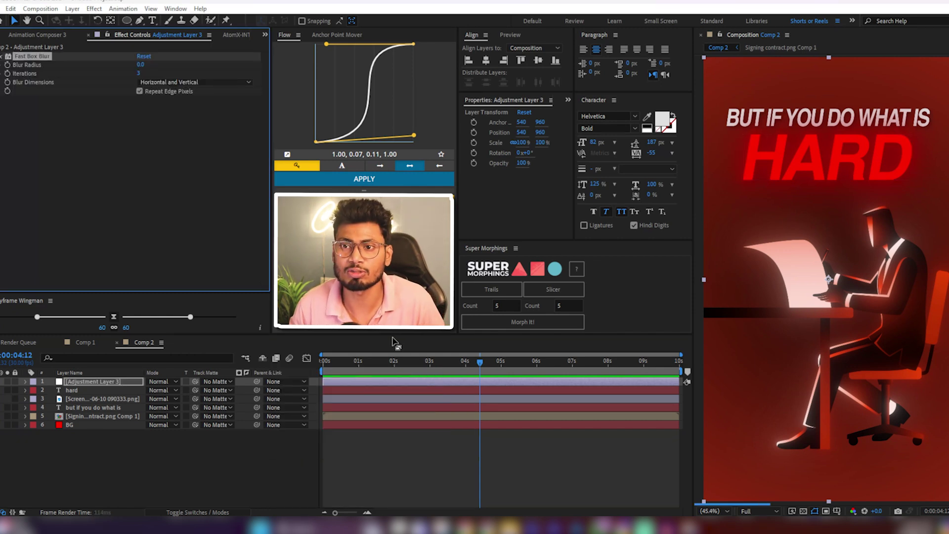
Step: Set the Fast Box Blur radius to 1 and iterations to 2
left_click(141, 64)
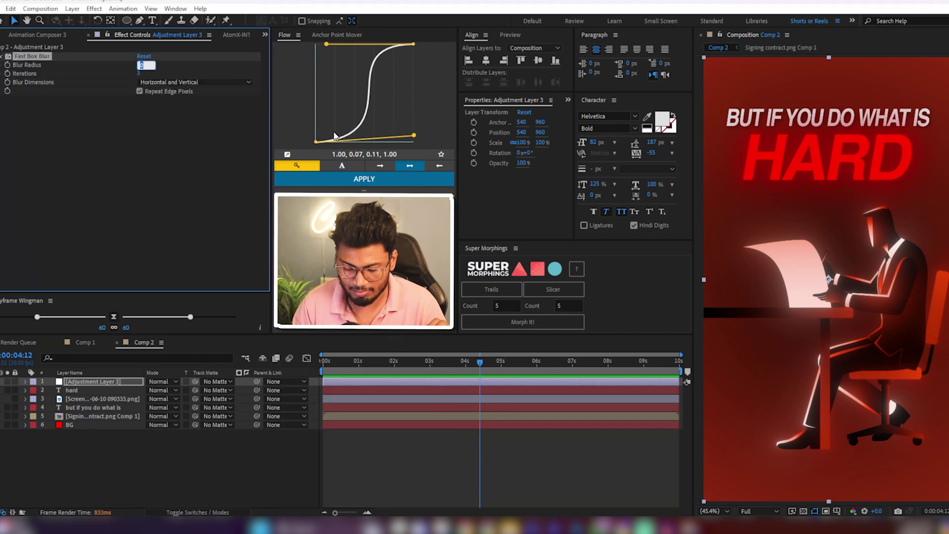
type("20")
key("Return")
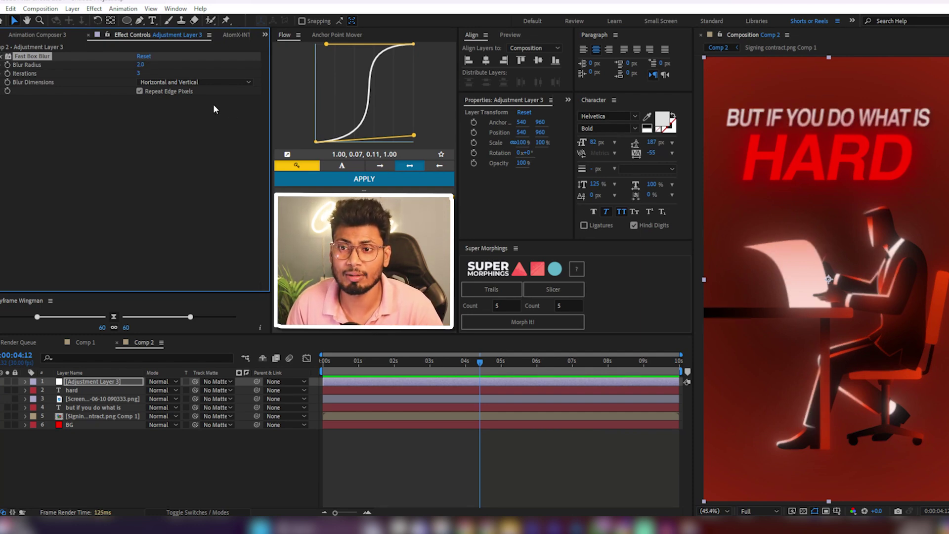
left_click(140, 65)
type("1.0")
key("Return")
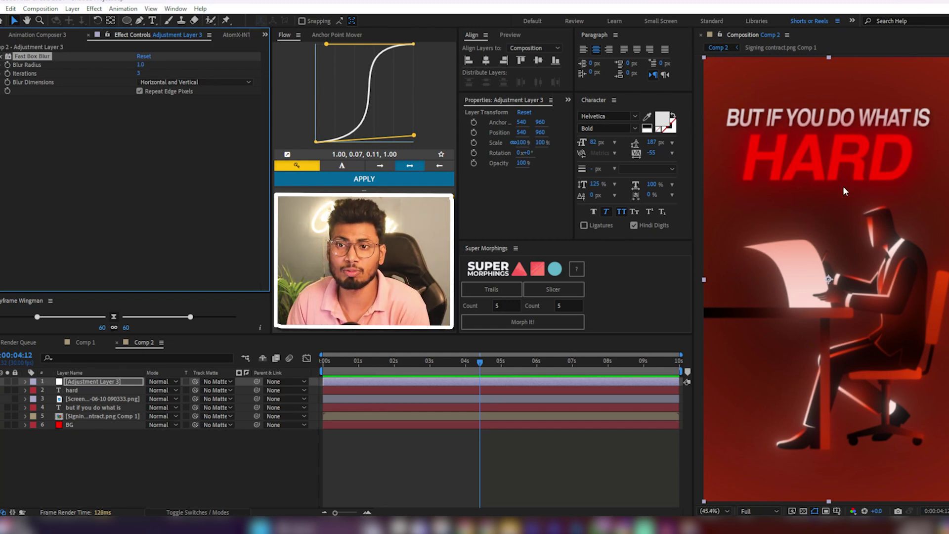
left_click(141, 72)
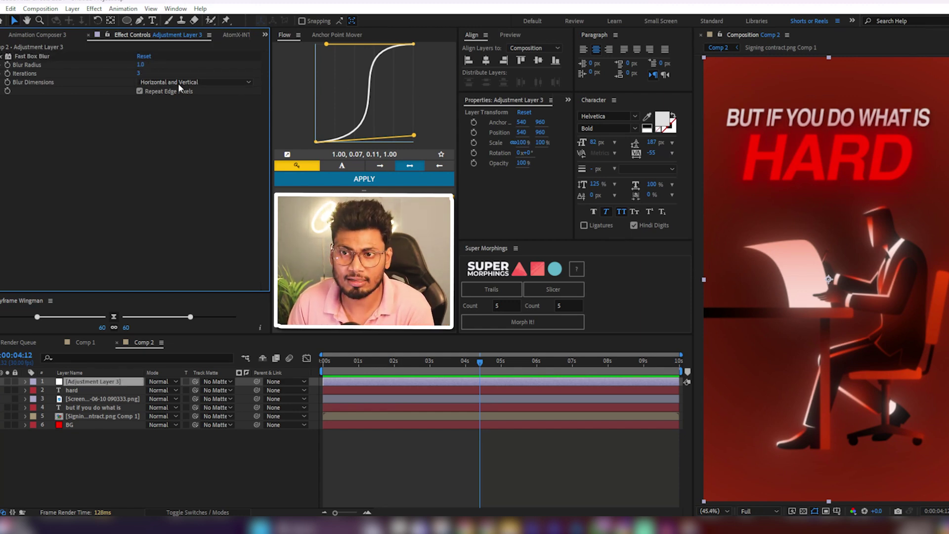
type("2")
key("Return")
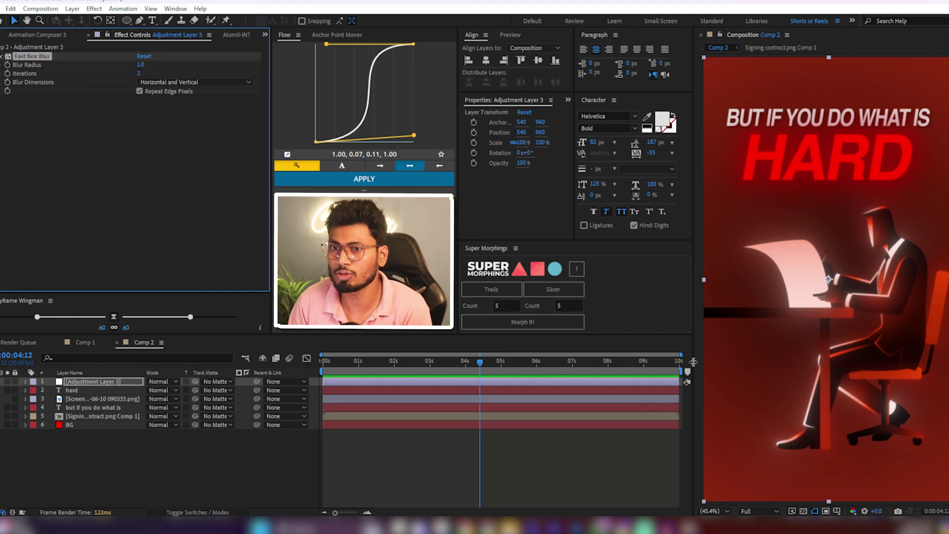
left_click(143, 222)
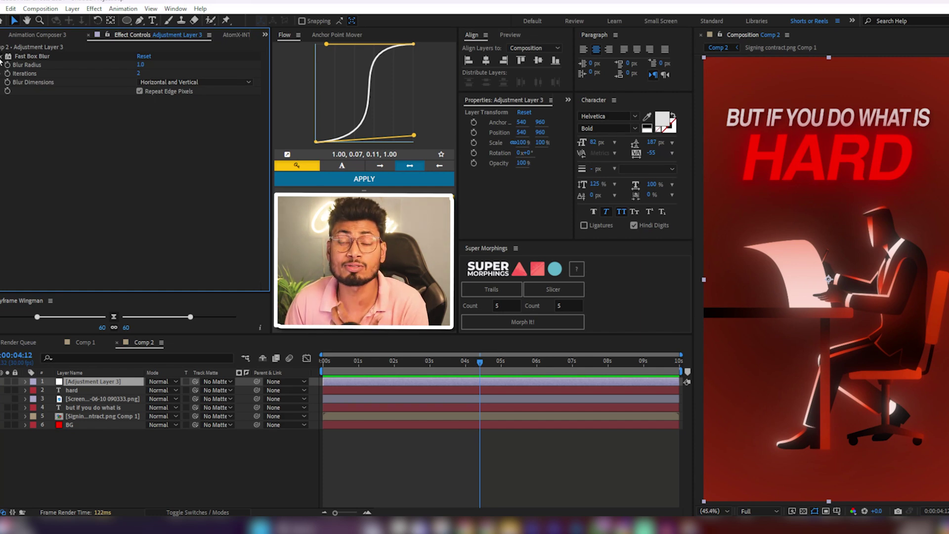
Step: Rename the blurred adjustment layer to Blur
left_click(103, 426)
left_click(119, 381)
key("Return")
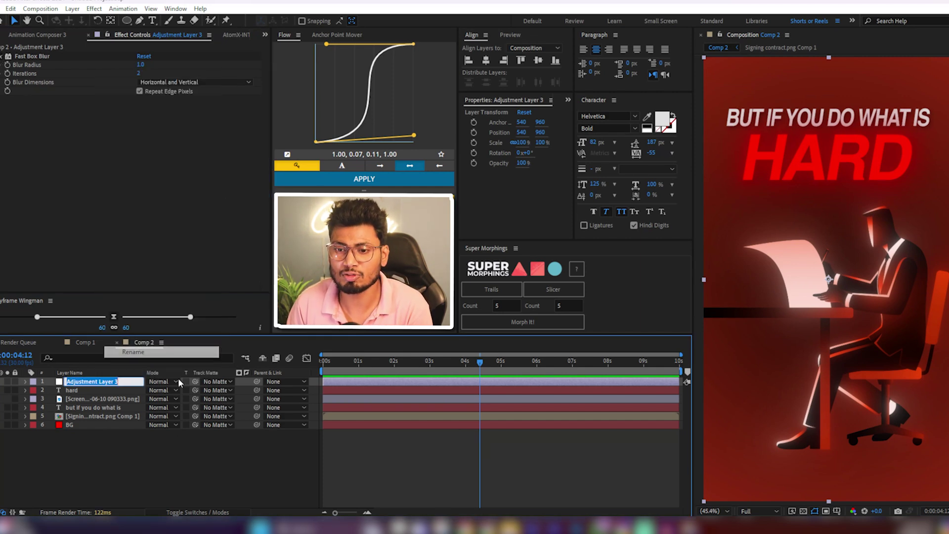
type("Blur")
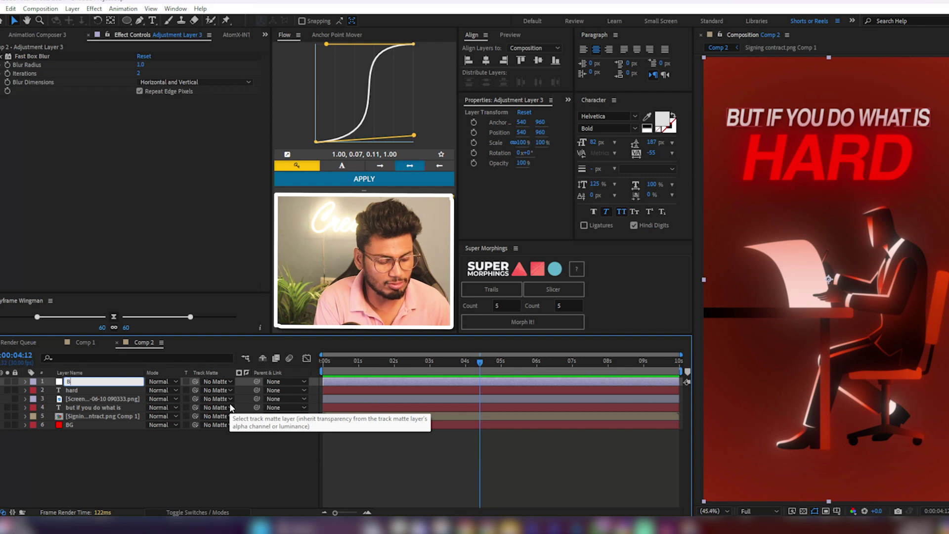
key("Return")
Step: Add a second adjustment layer and name it Textur
right_click(116, 449)
mouse_move(166, 327)
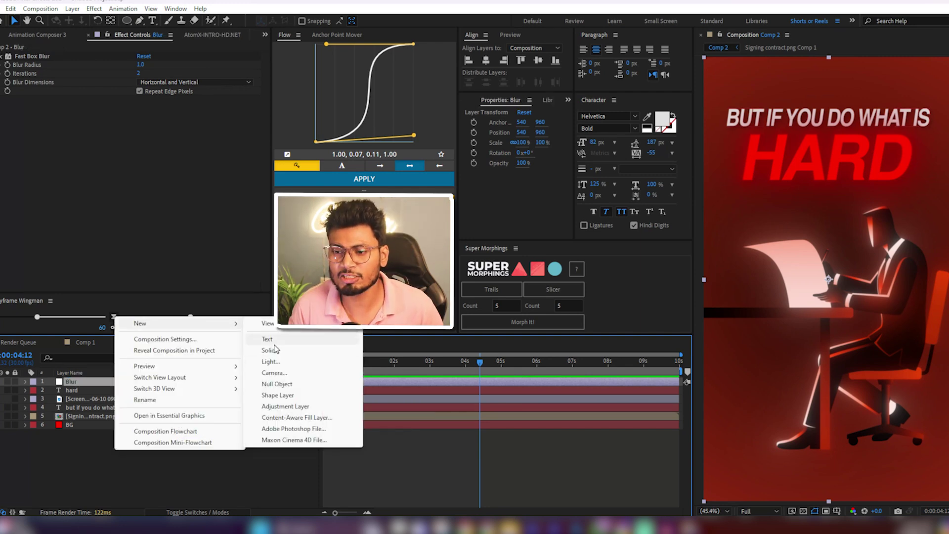
left_click(287, 407)
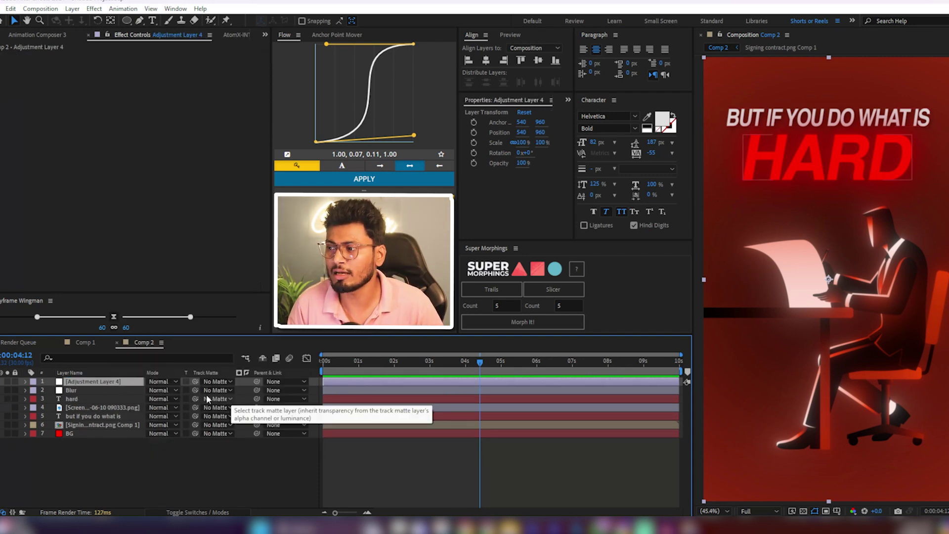
right_click(109, 382)
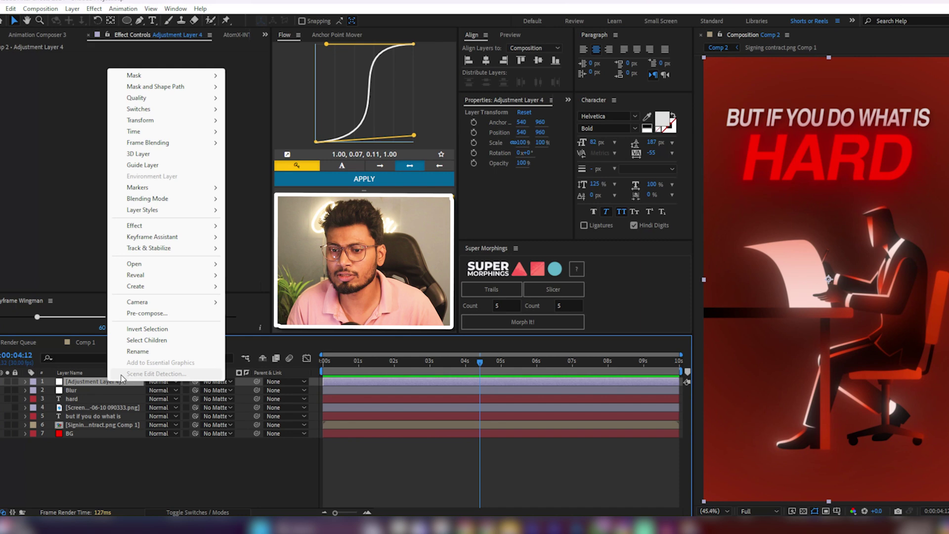
left_click(137, 351)
type("Textur")
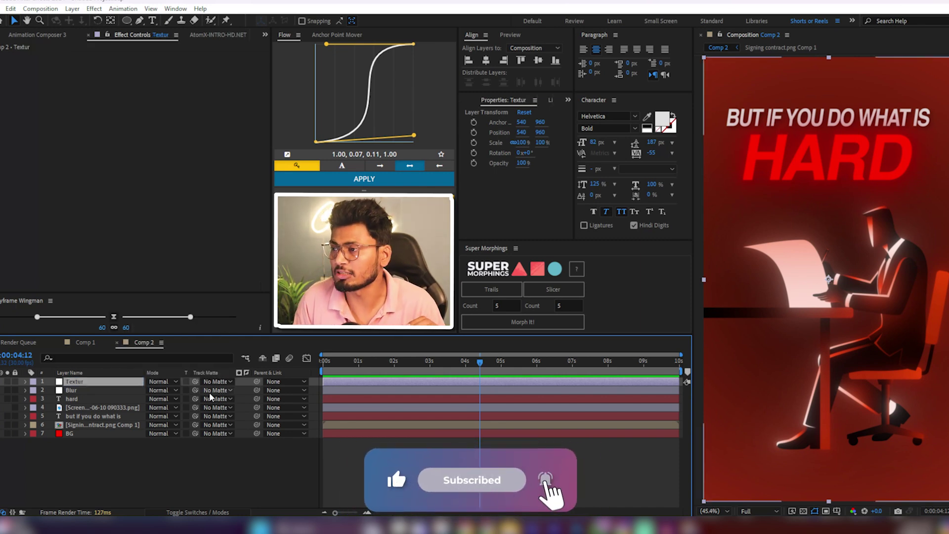
right_click(145, 468)
mouse_move(200, 345)
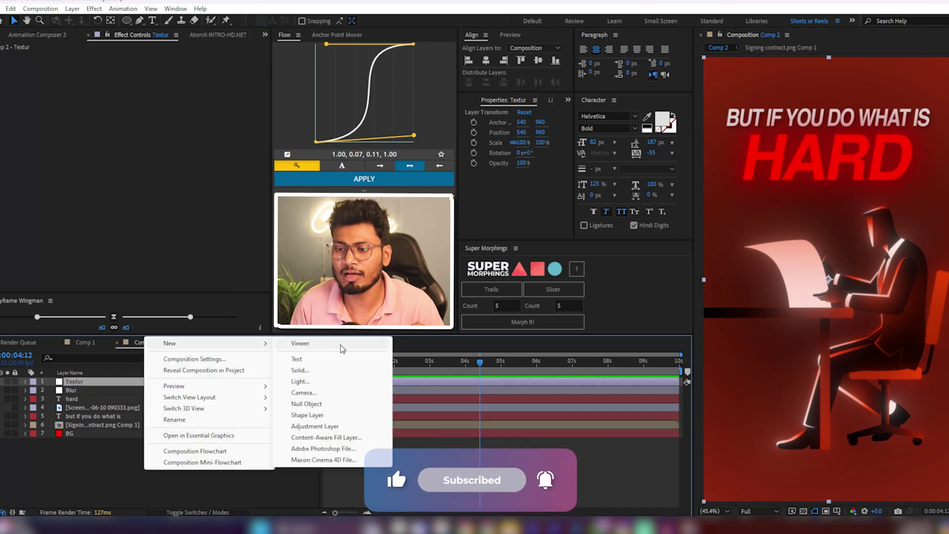
Step: Give Red Solid 3 a Subtract oval mask with a 300 px feather
left_click(303, 371)
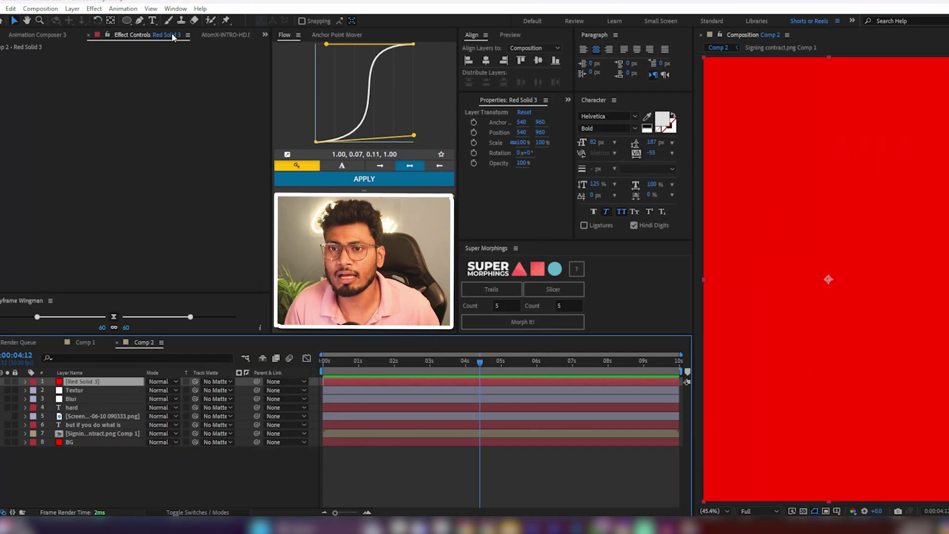
double_click(127, 21)
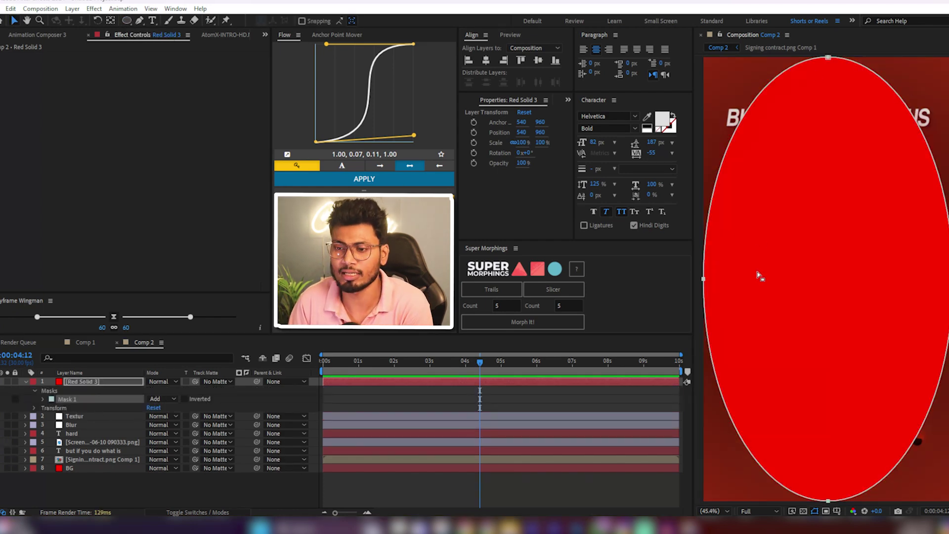
left_click(163, 398)
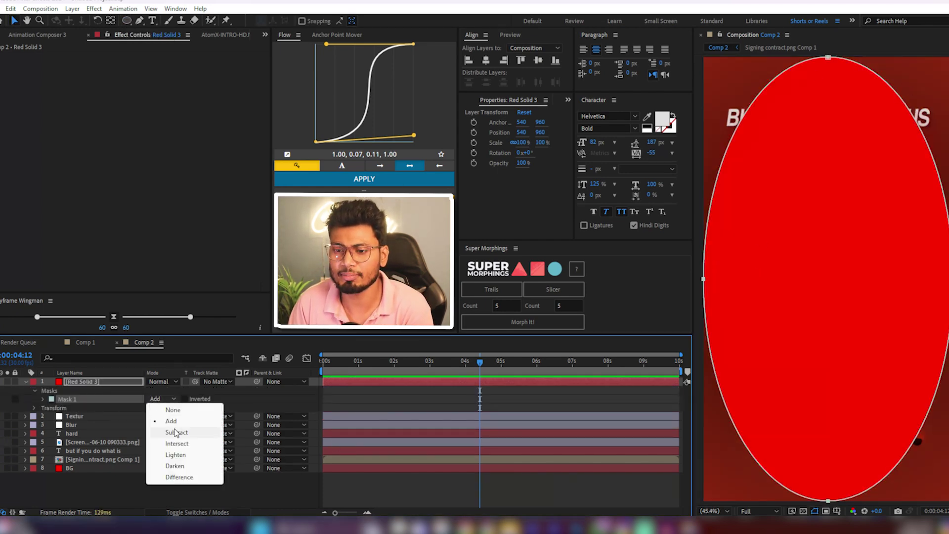
left_click(169, 425)
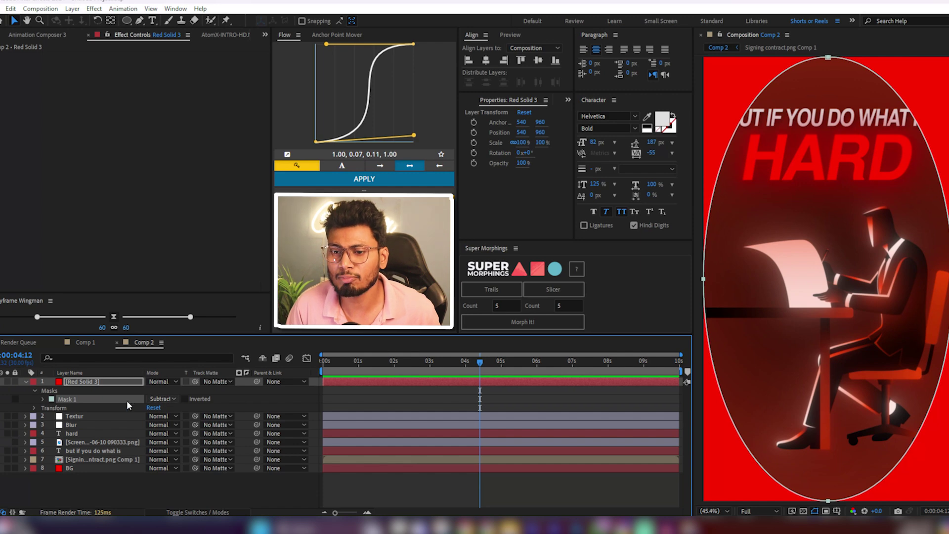
left_click(43, 399)
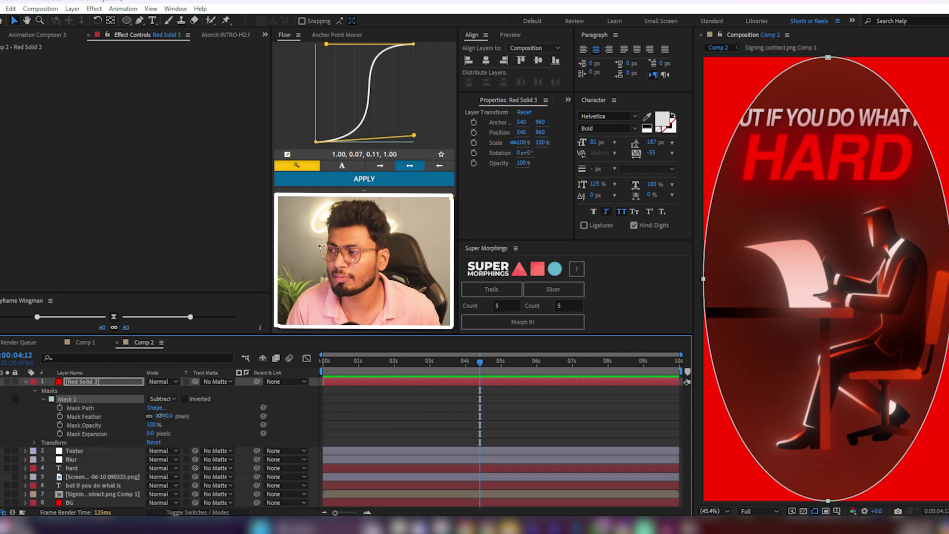
left_click_drag(161, 416, 276, 420)
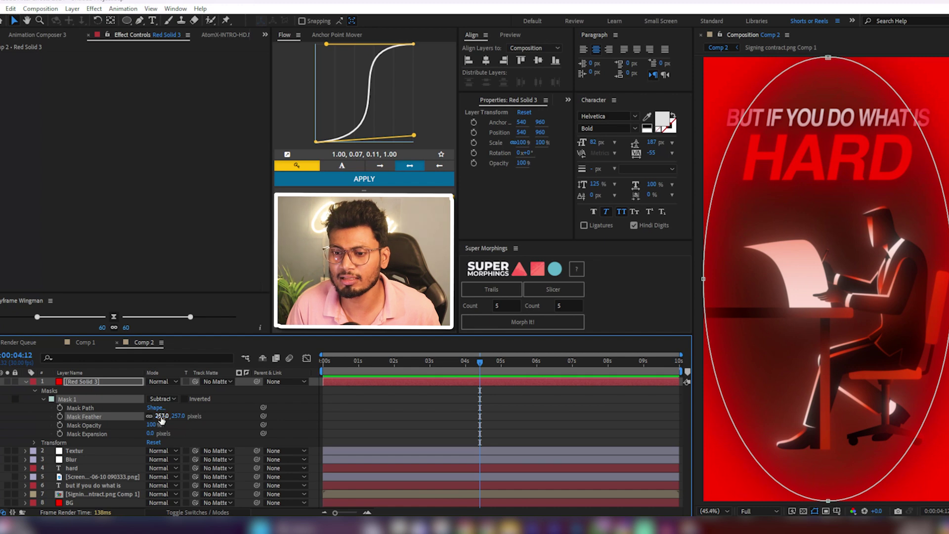
left_click(162, 416)
type("0")
key("Return")
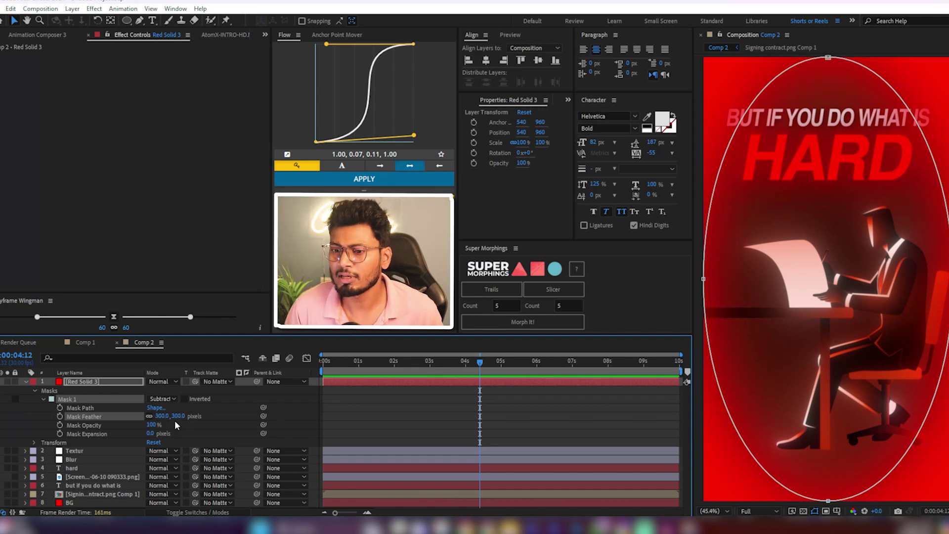
Step: Apply a Fill effect to Red Solid 3 in a dark red colour
left_click(270, 398)
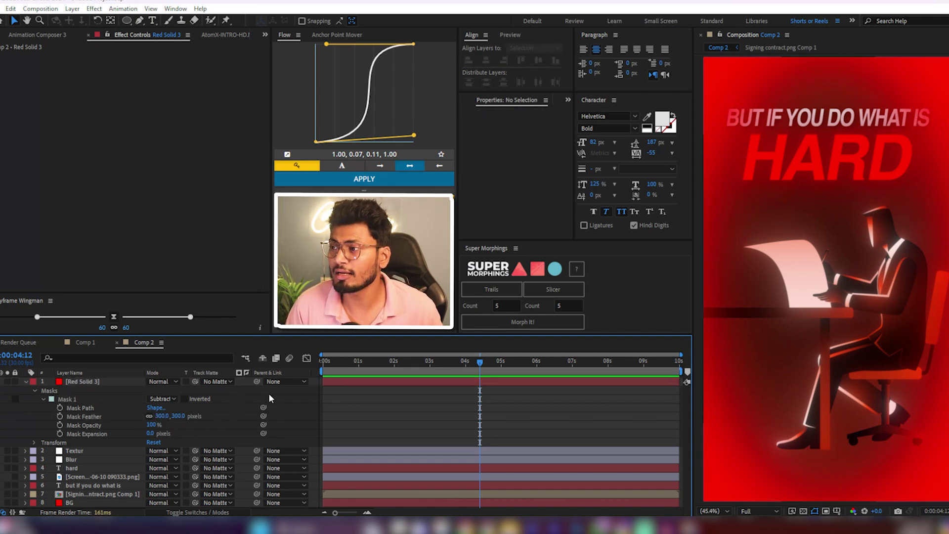
left_click(90, 382)
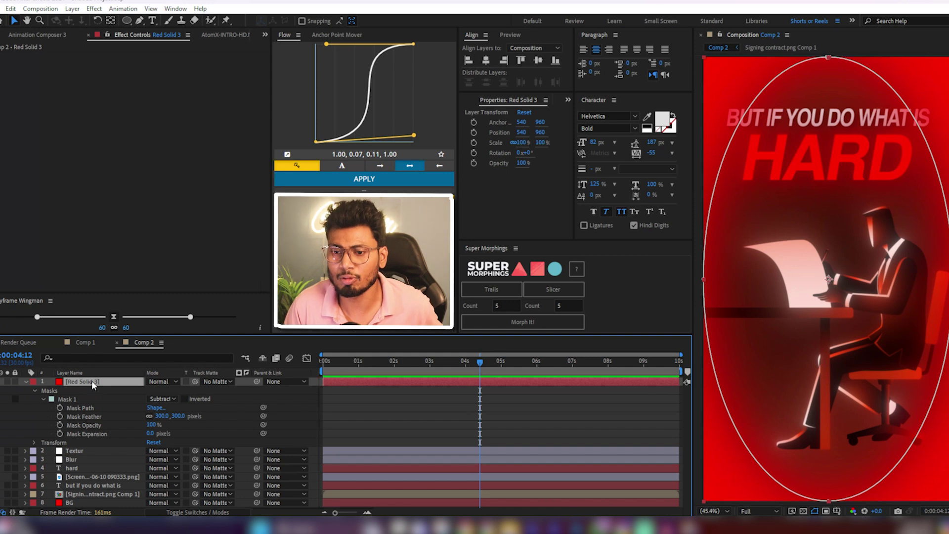
key("ctrl+space")
type("fil")
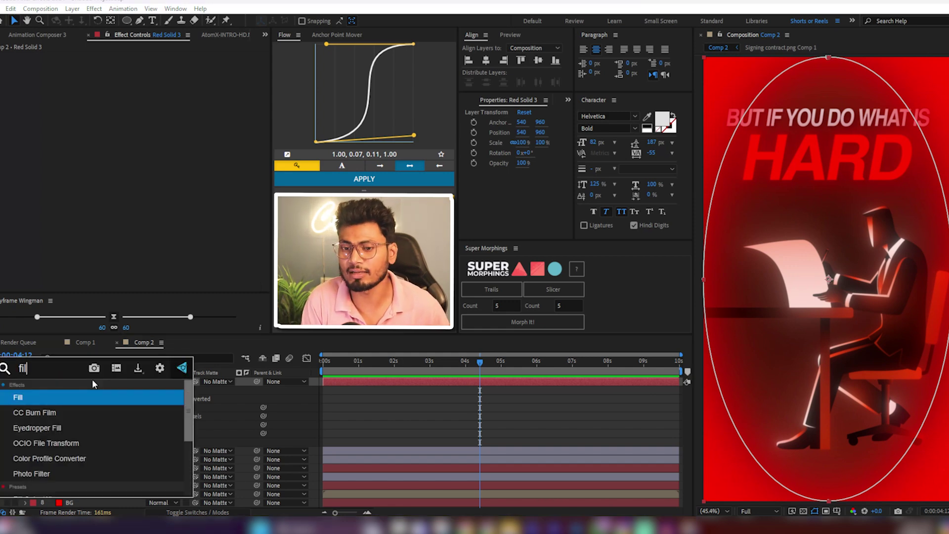
key("Return")
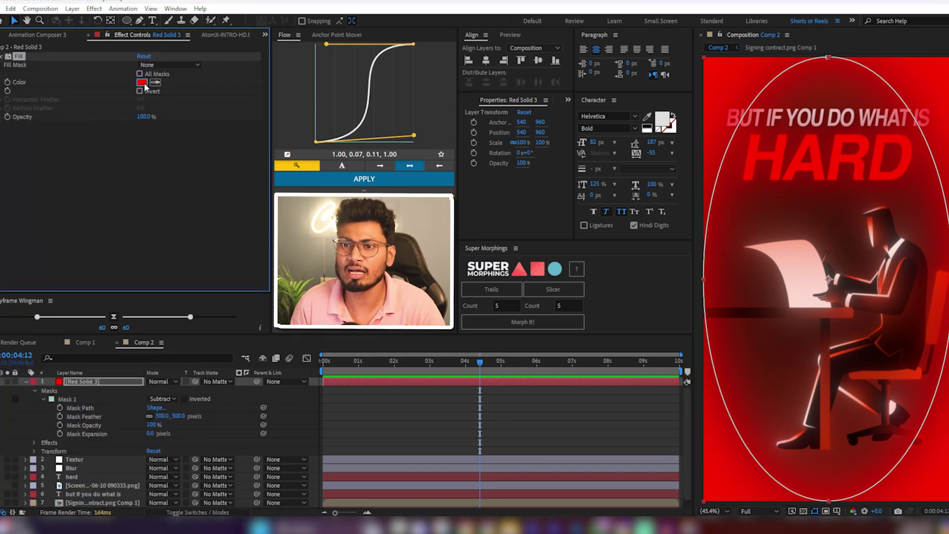
left_click(142, 83)
left_click_drag(205, 221, 193, 242)
key("Return")
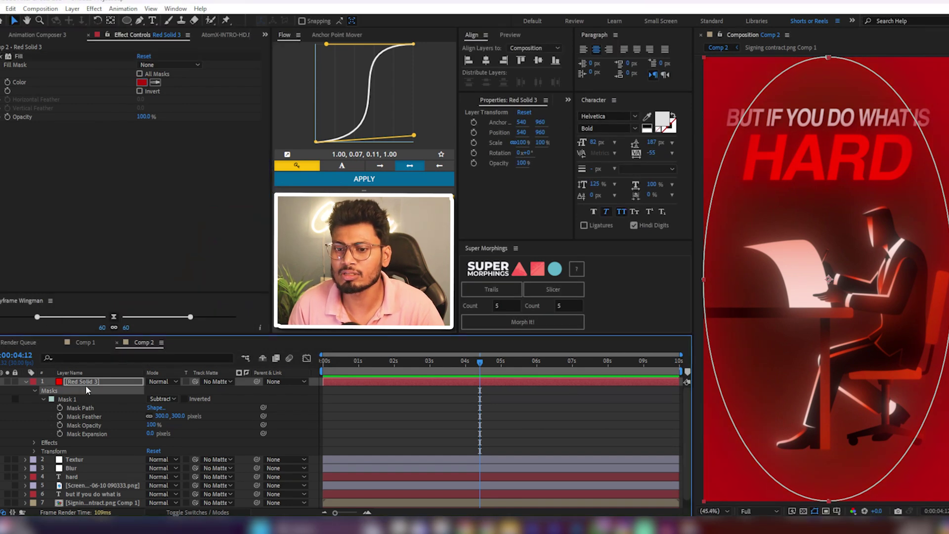
Step: Scale the vignette layer to 110% and set its opacity to 70%
key("s")
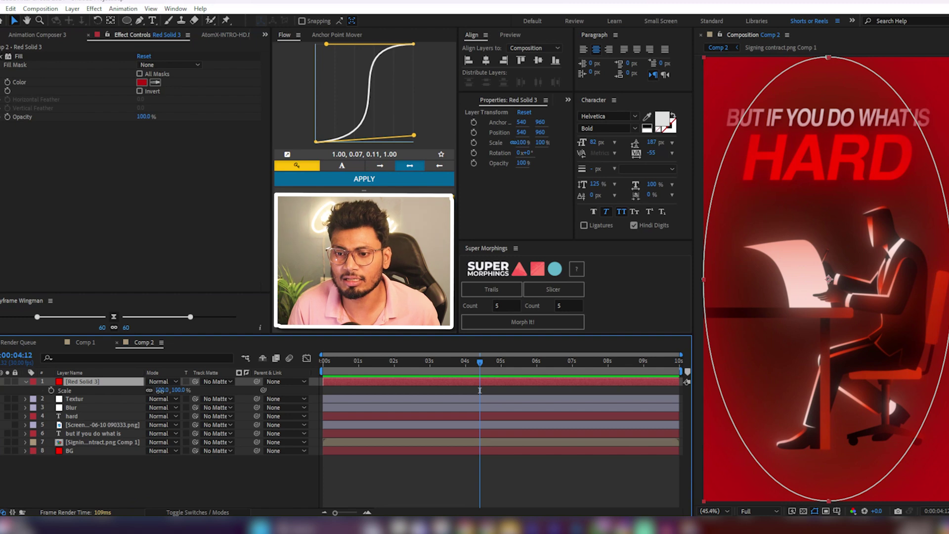
type("110")
key("Return")
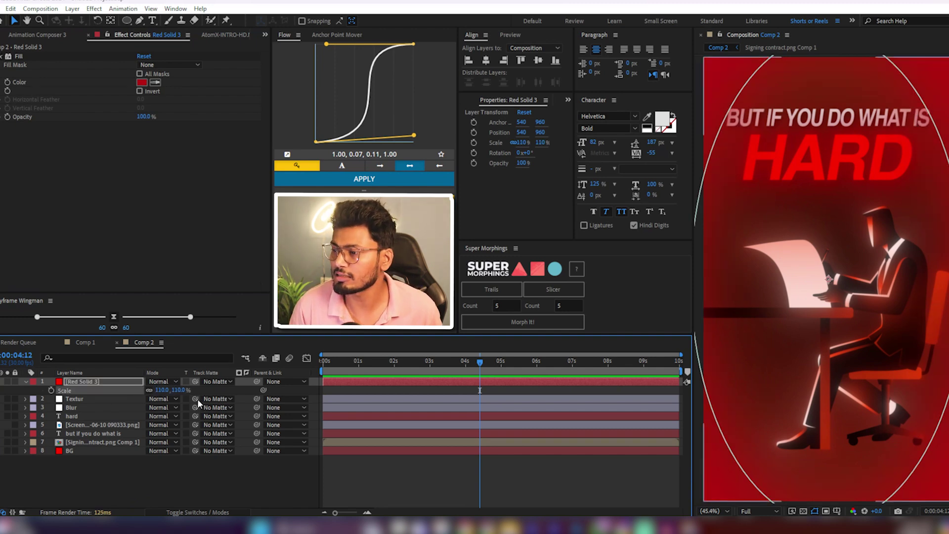
left_click(96, 382)
key("t")
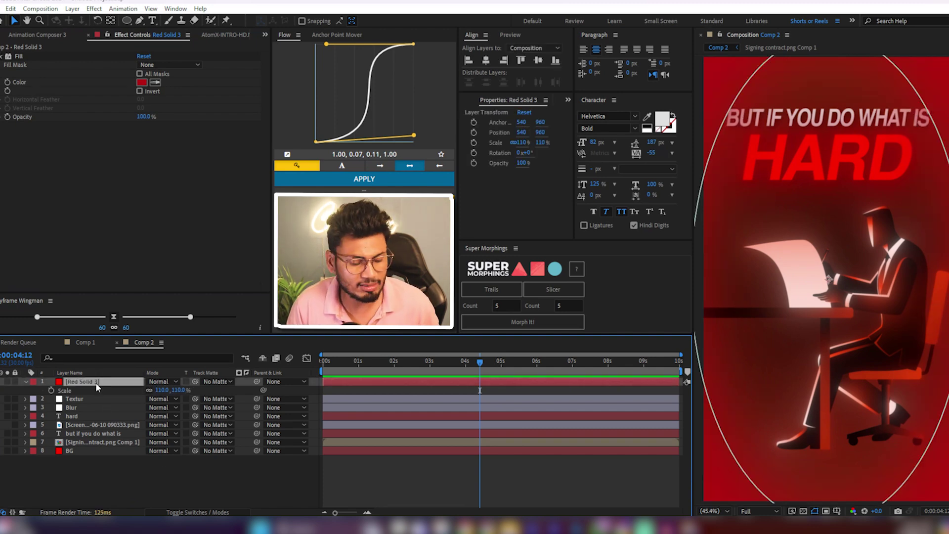
left_click(153, 391)
type("70")
key("Return")
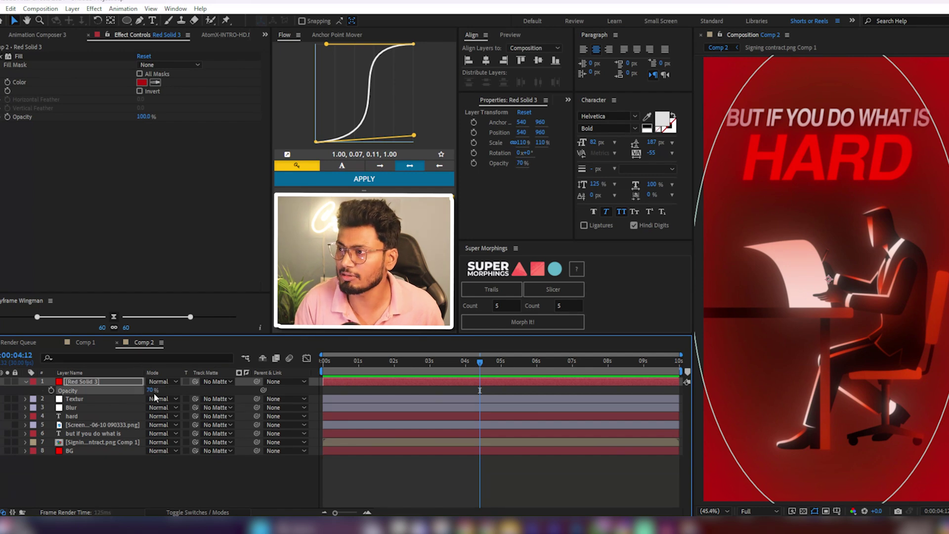
Step: Increase the vignette layer's scale to 115%
left_click(200, 474)
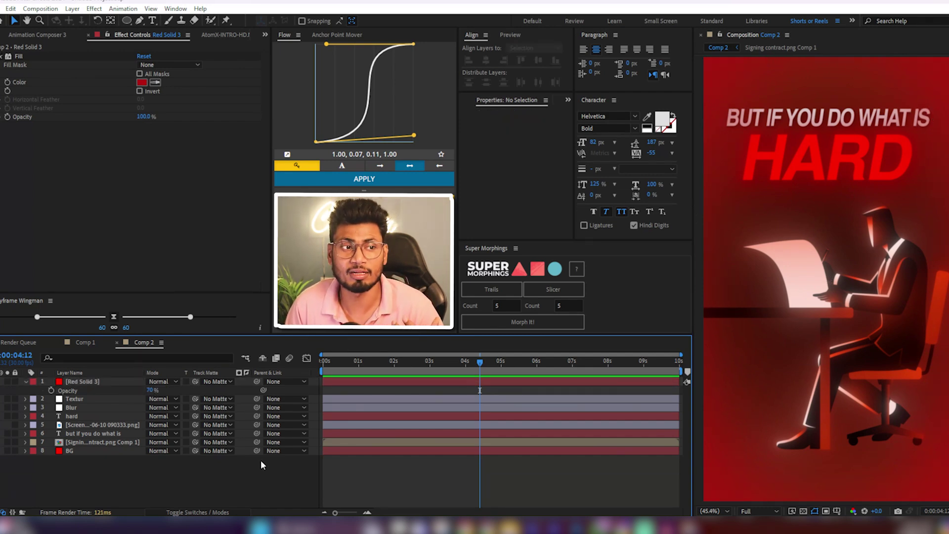
left_click(79, 381)
key("s")
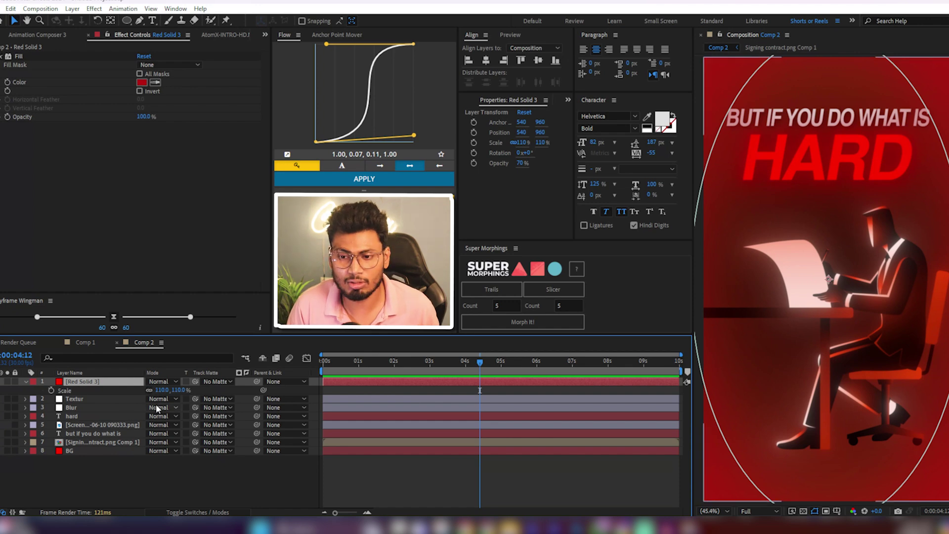
left_click(161, 390)
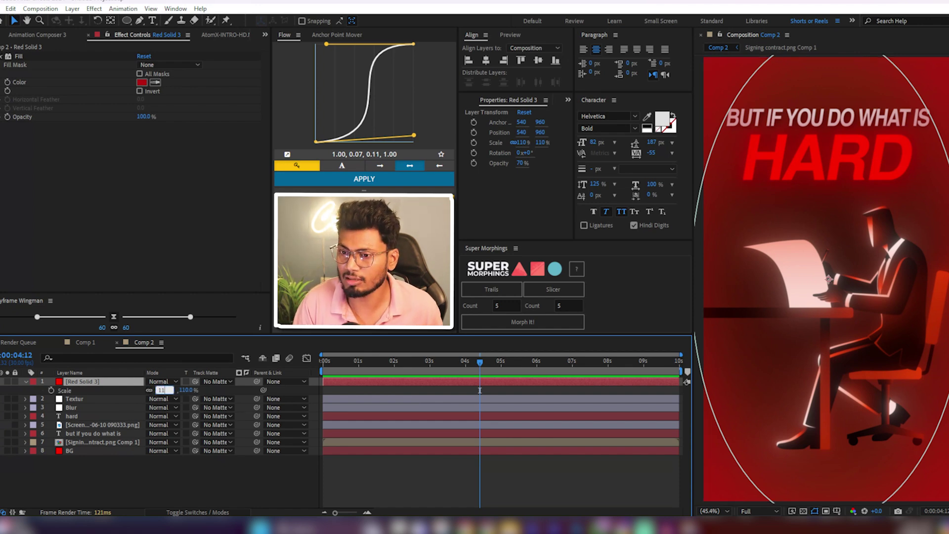
left_click(379, 471)
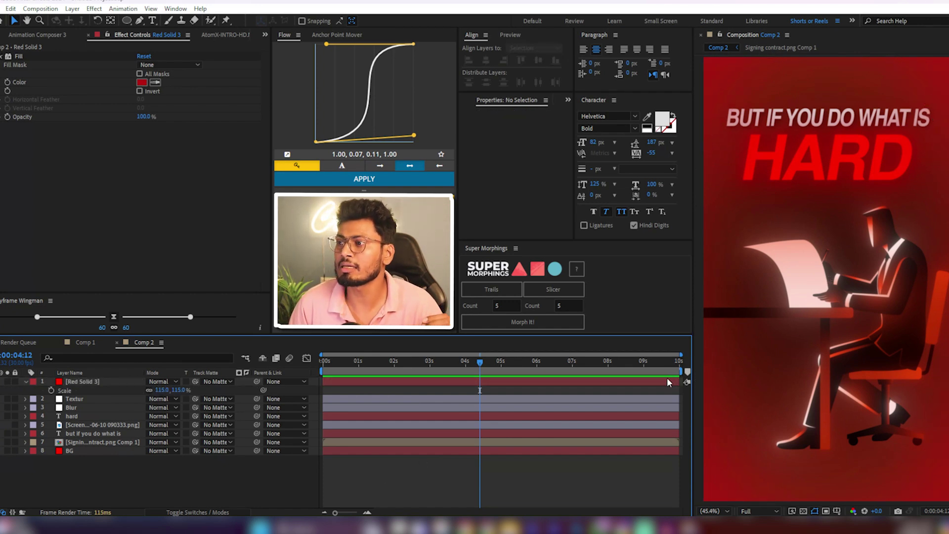
left_click(91, 399)
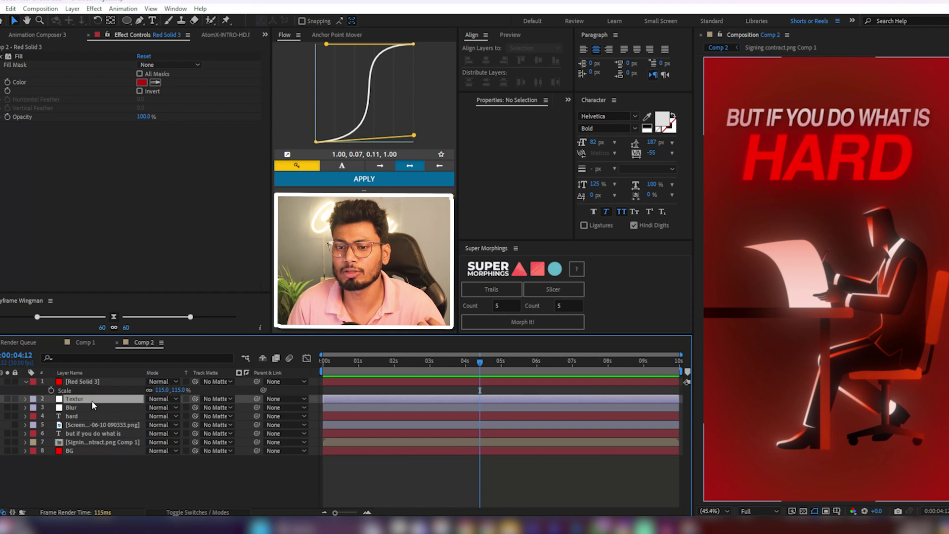
Step: Move Textur to the top, apply Add Grain, and preview the grain on the final output
key("ctrl+shift+bracketright")
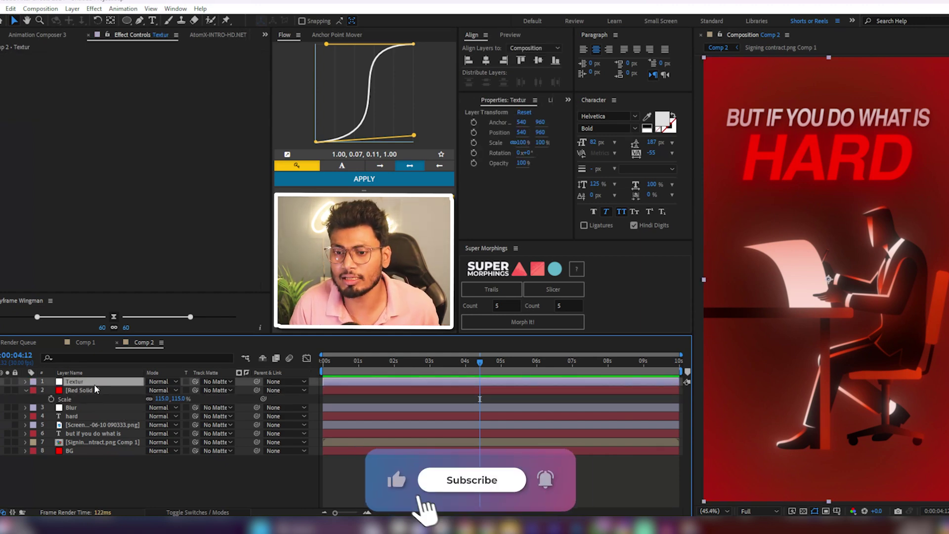
key("ctrl+space")
type("r")
key("BackSpace")
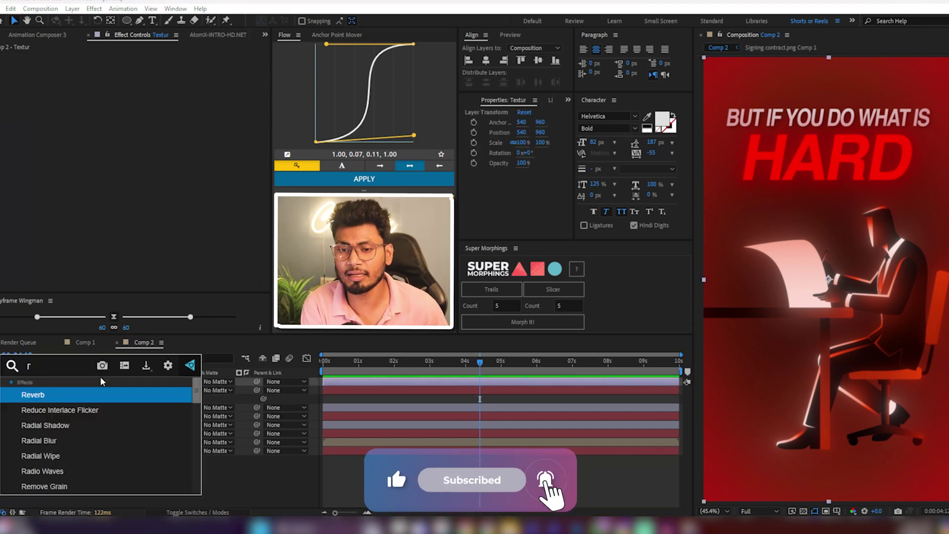
type("gra")
key("Down")
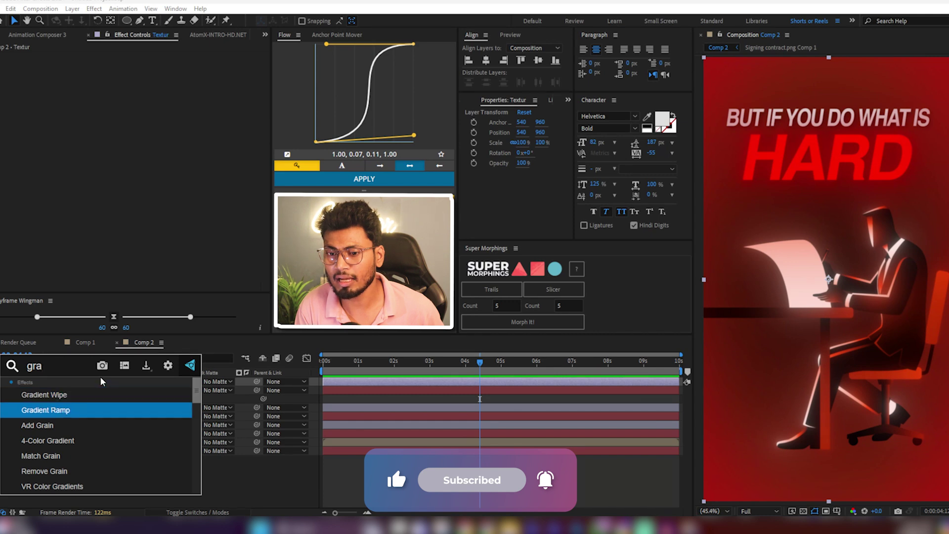
key("Down")
key("Return")
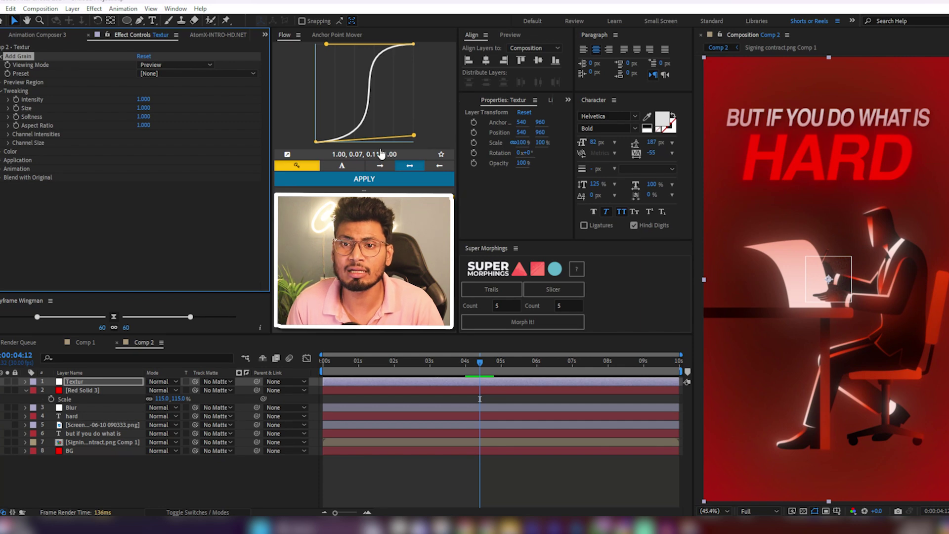
left_click(174, 65)
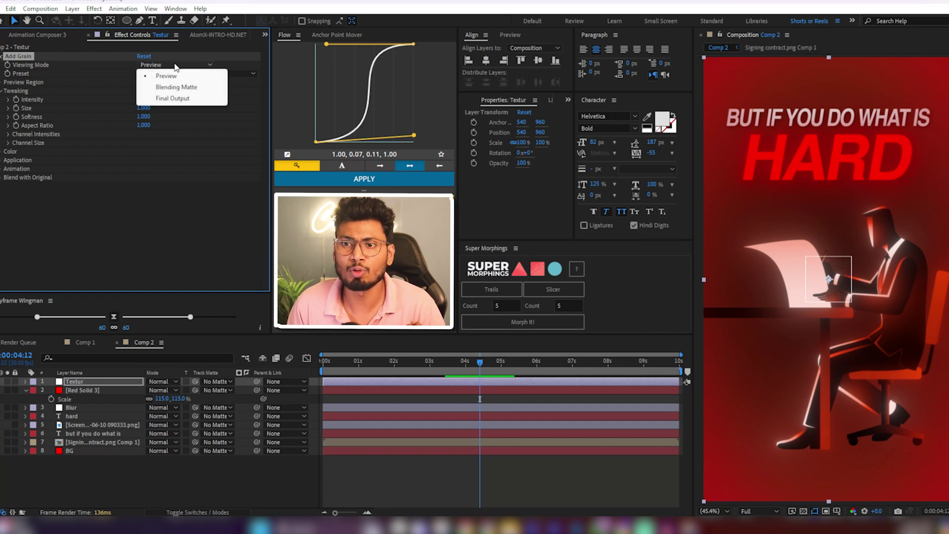
left_click(176, 99)
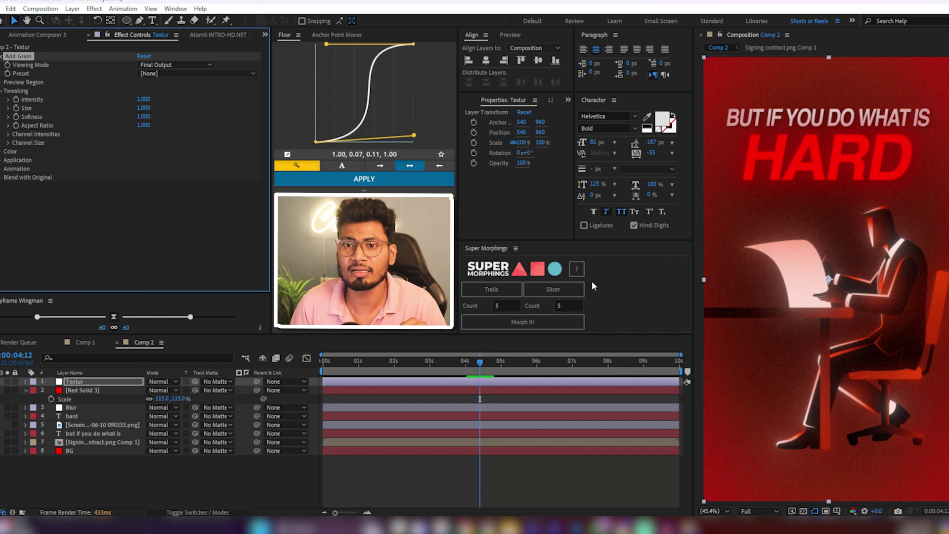
Step: Lower the Add Grain intensity, settling on 0.500
left_click(143, 100)
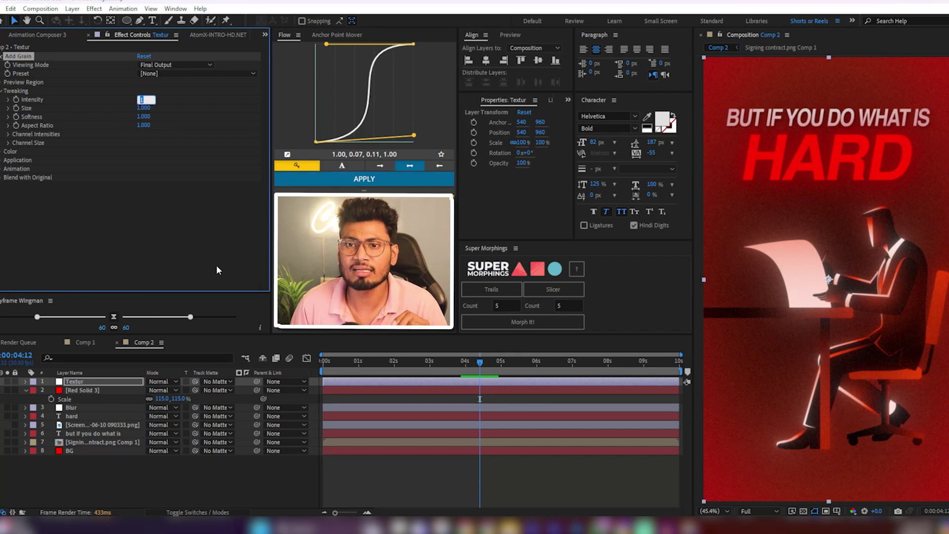
left_click(194, 252)
left_click_drag(144, 99, 179, 153)
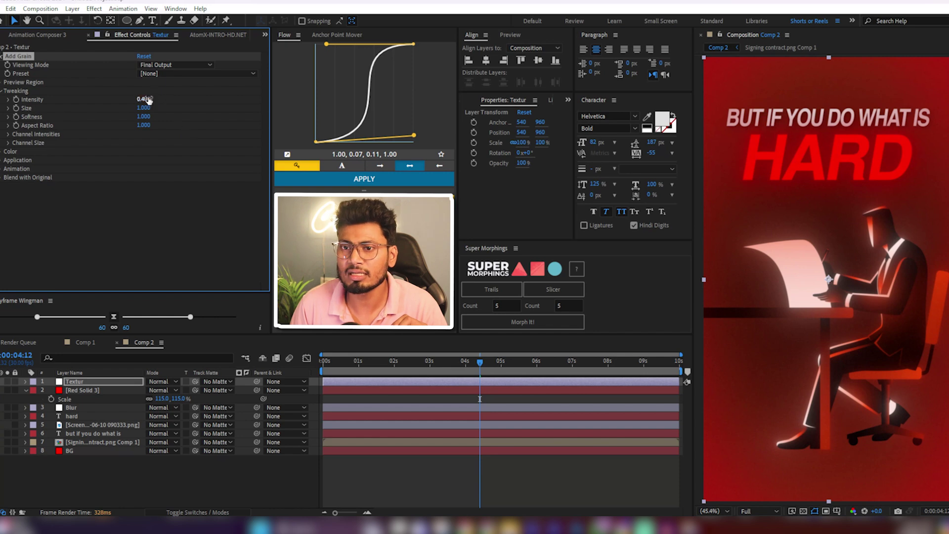
left_click(144, 100)
type("5")
key("Return")
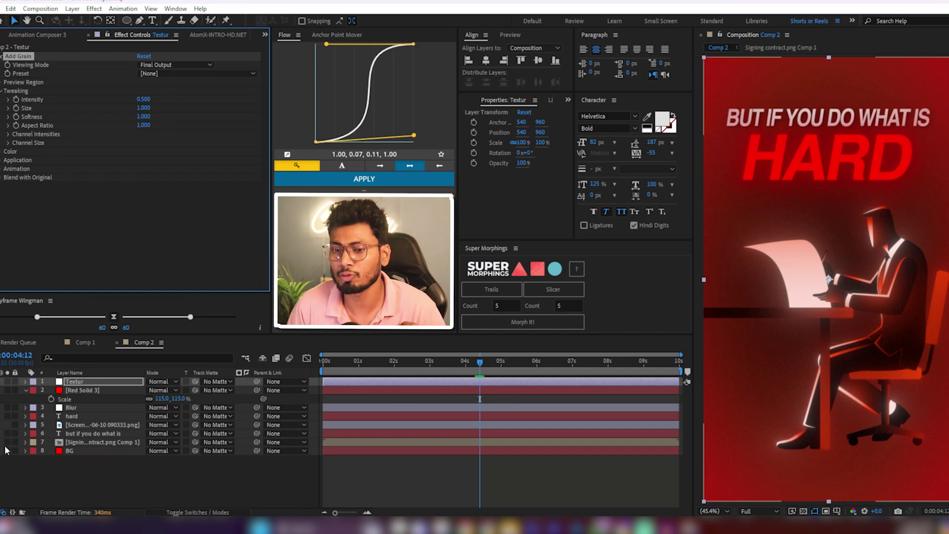
Step: Pick 6F2111 as the End Color of the BG layer's Gradient Ramp
left_click(69, 451)
left_click(142, 91)
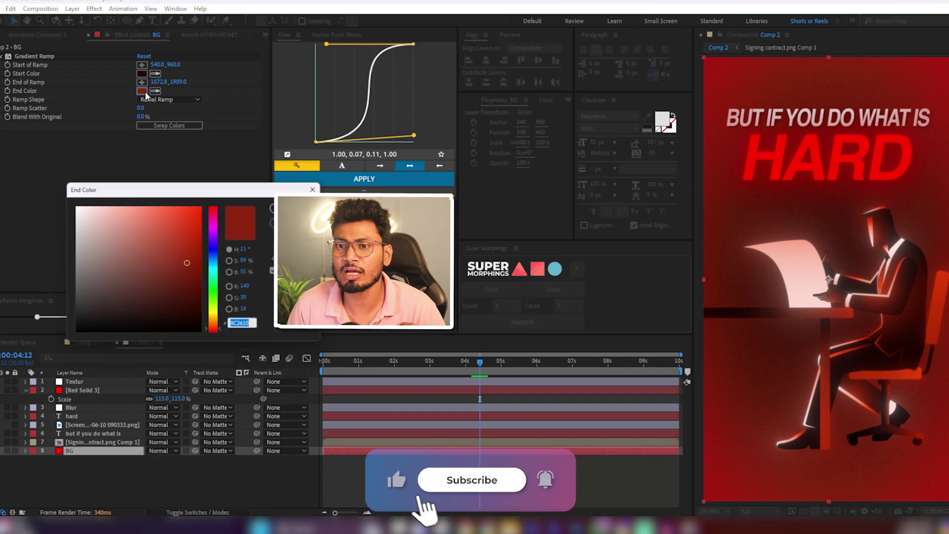
left_click_drag(178, 260, 177, 288)
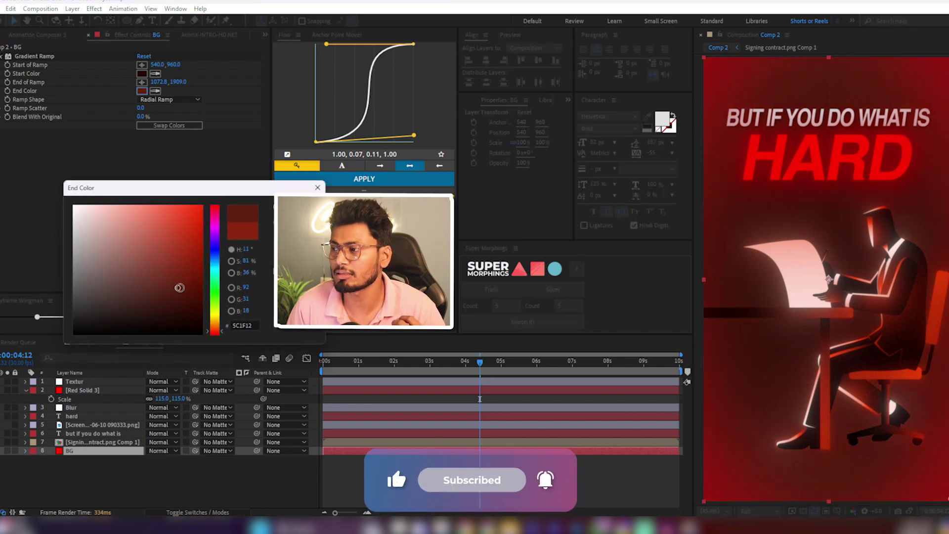
left_click(184, 278)
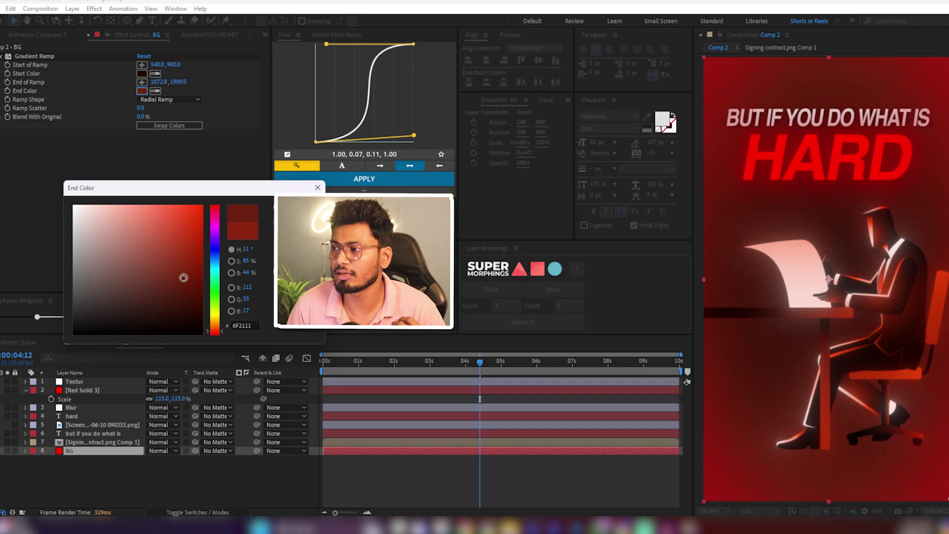
key("Return")
left_click(339, 464)
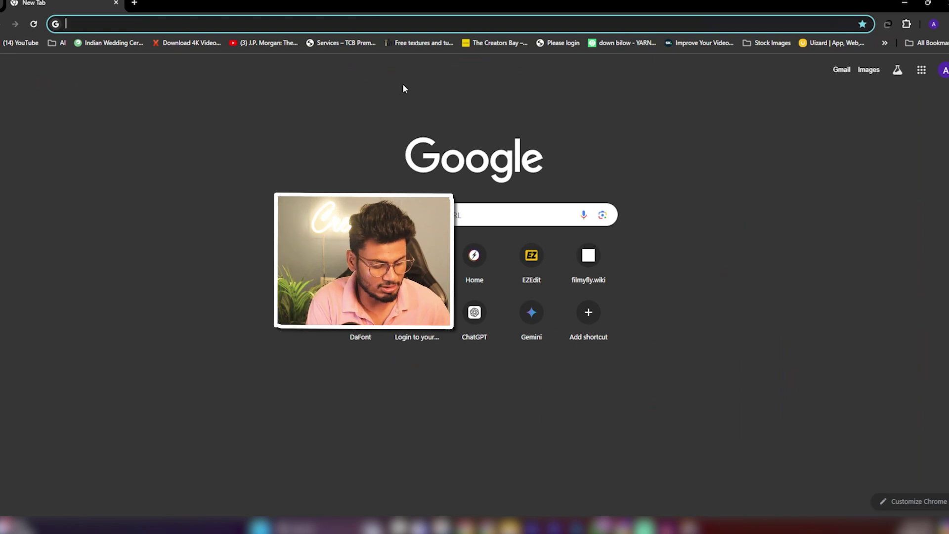
Step: Search Google Images for 'window', save a single-hung window webp, and drag it into Comp 2
type("window")
key("Return")
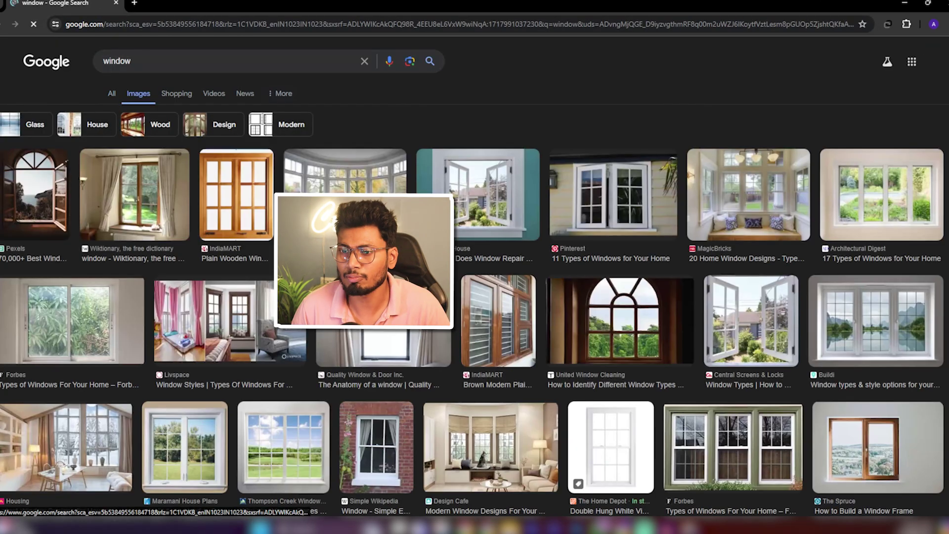
left_click(611, 447)
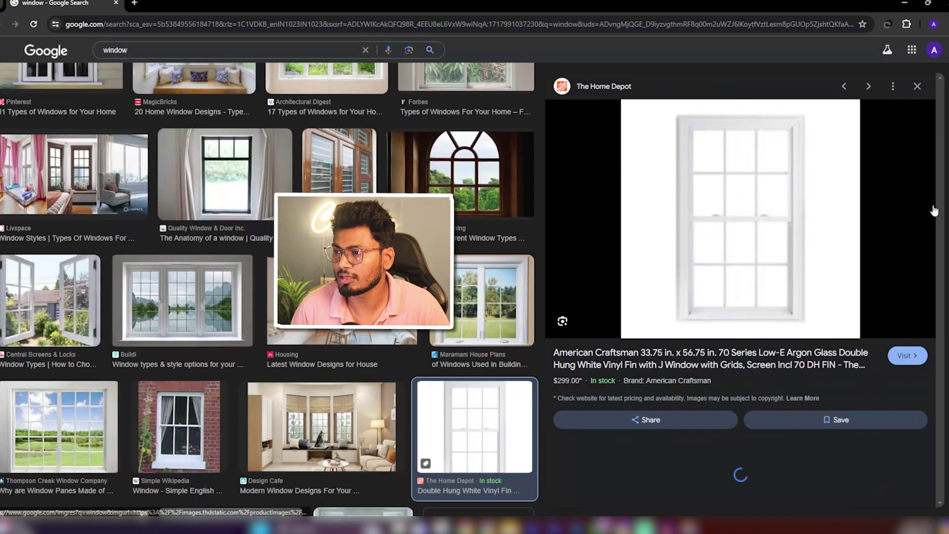
scroll(750, 235, "down", 4)
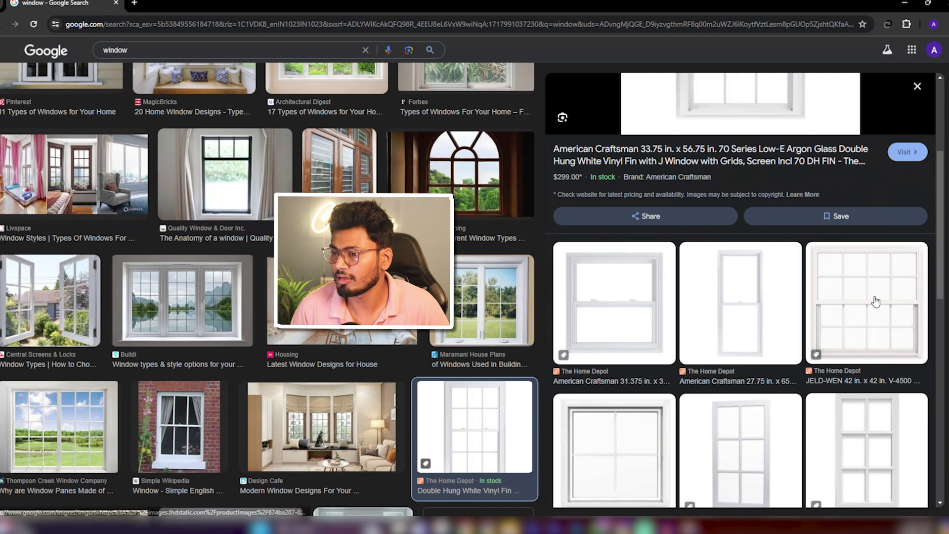
left_click(869, 297)
right_click(693, 180)
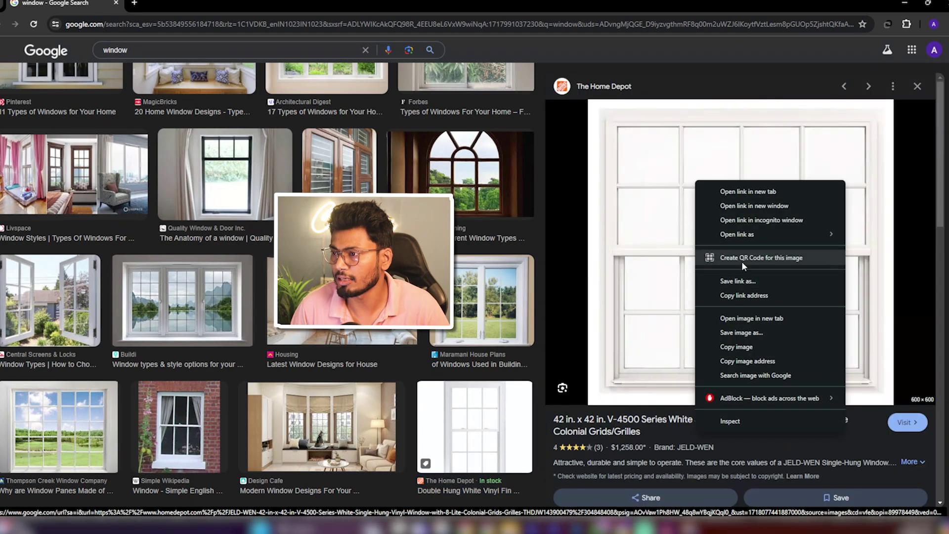
left_click(746, 331)
left_click(806, 473)
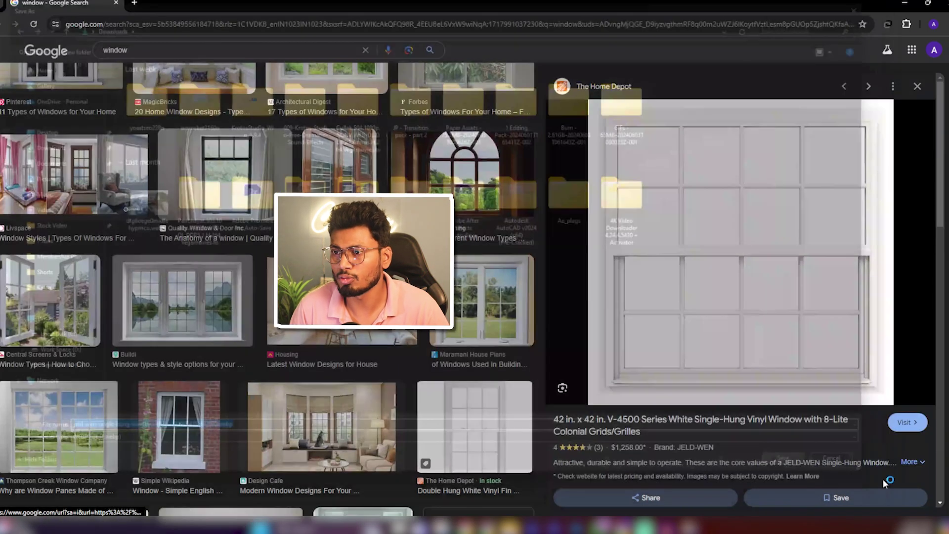
mouse_move(836, 74)
left_mouse_down()
mouse_move(533, 507)
mouse_move(180, 434)
left_mouse_up()
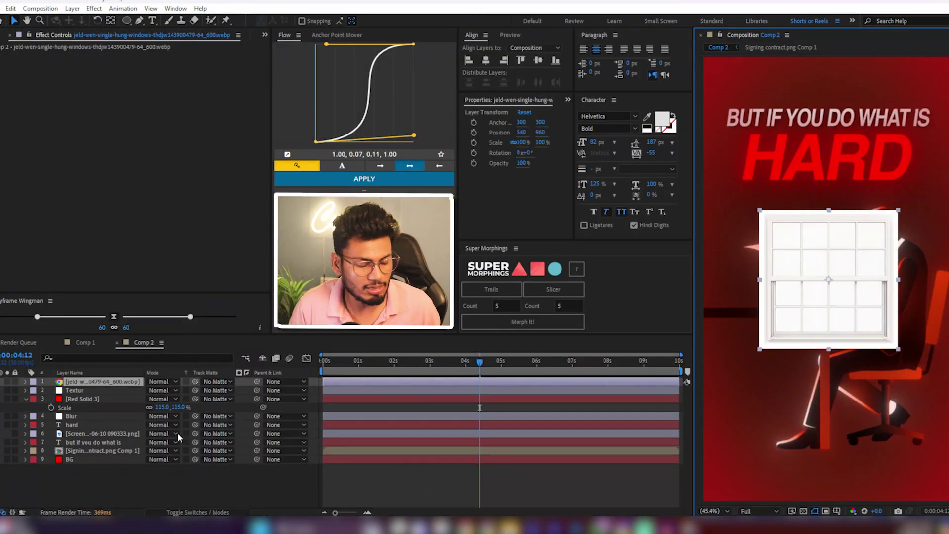
Step: Enlarge the window image, move its layer just above BG, and set it to Multiply
key("s")
left_click_drag(163, 391, 284, 397)
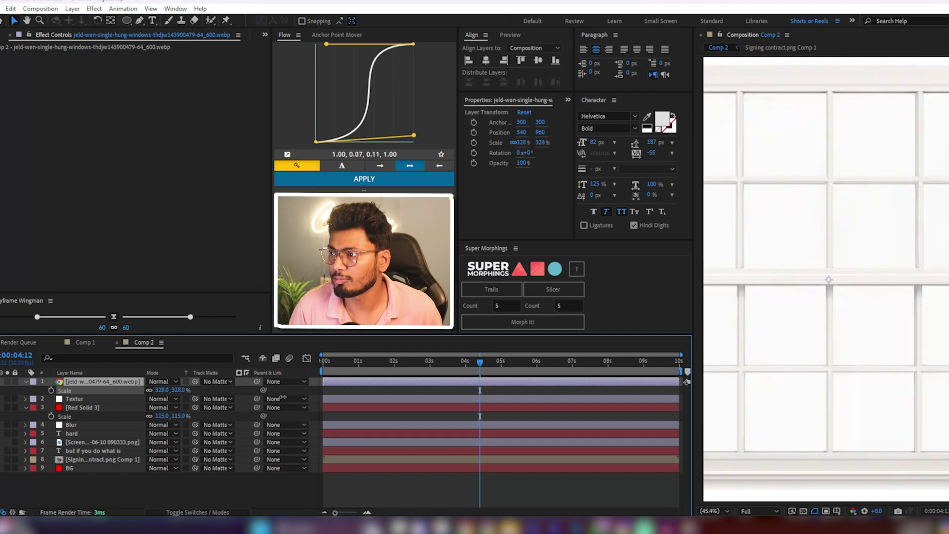
left_click_drag(104, 382, 103, 461)
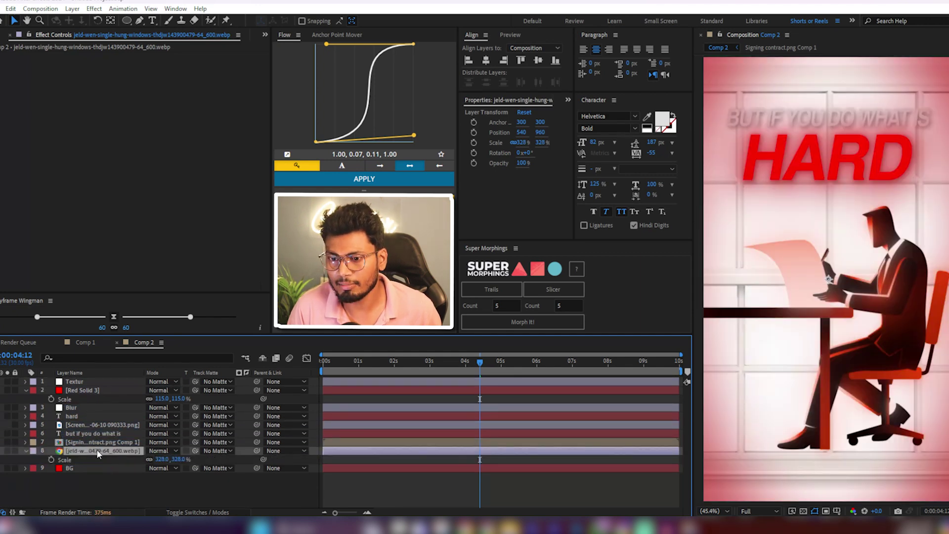
left_click(157, 450)
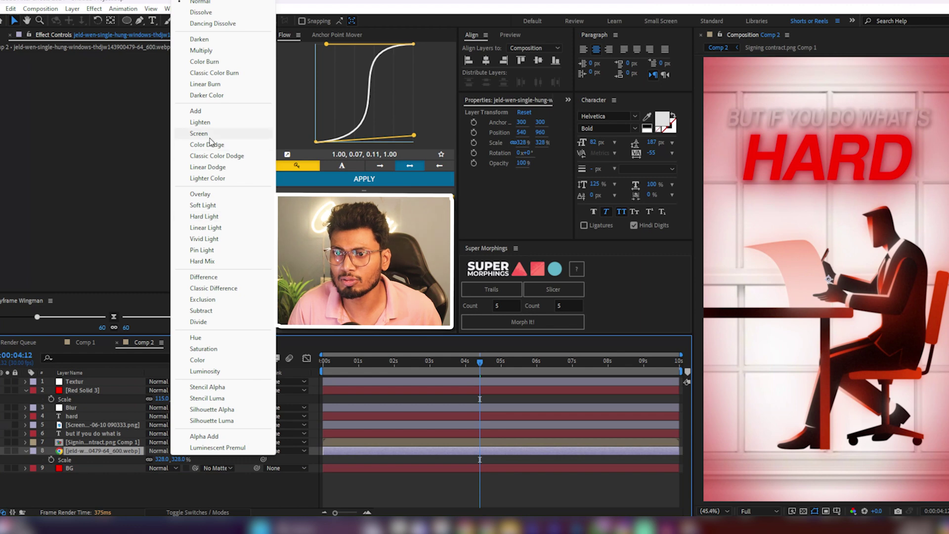
left_click(201, 50)
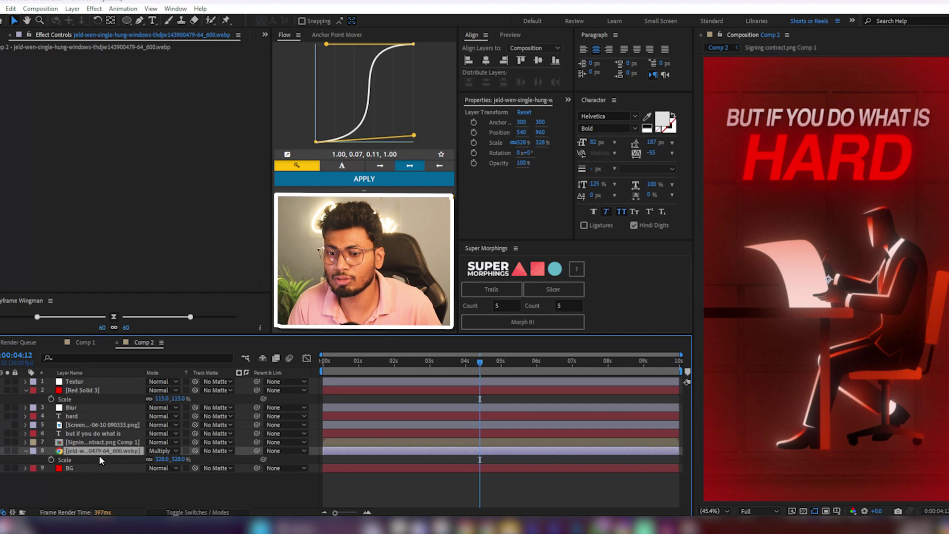
Step: Fine-tune the window overlay's scale to 395% and deselect the layer
left_click_drag(163, 459, 197, 460)
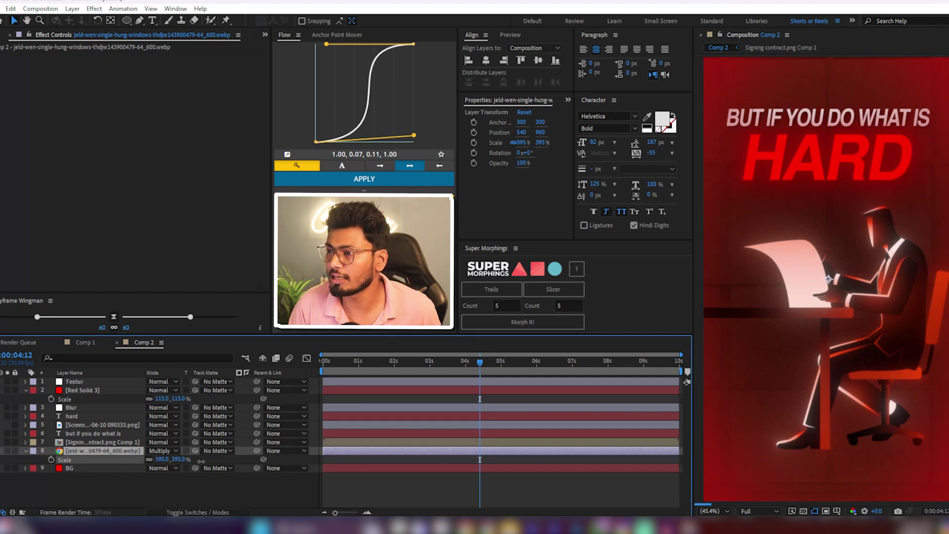
left_click_drag(197, 460, 200, 461)
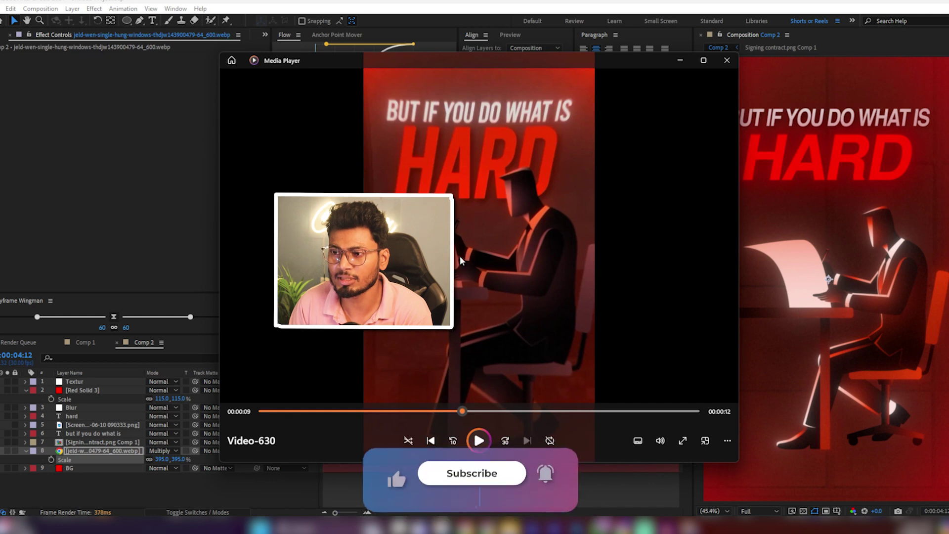
left_click(681, 61)
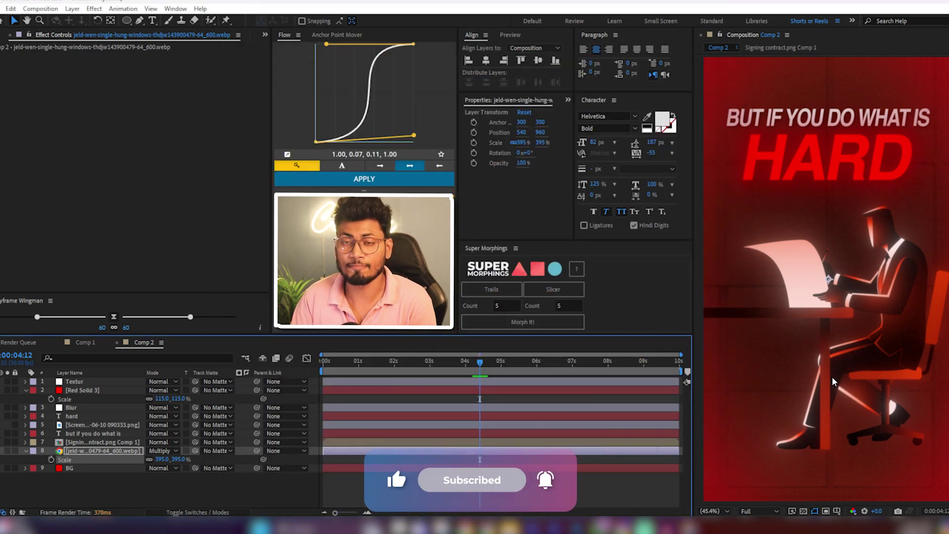
left_click(227, 475)
right_click(226, 476)
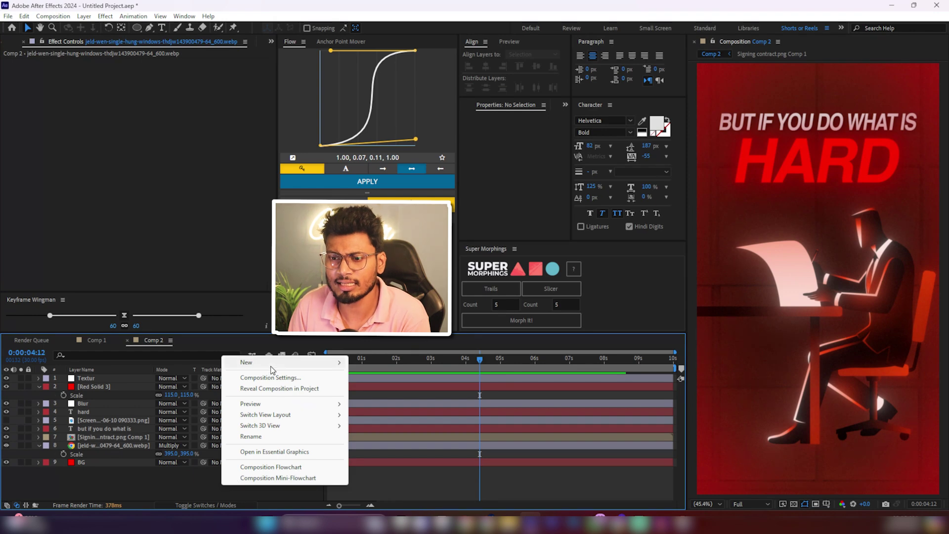
mouse_move(272, 363)
left_click(393, 443)
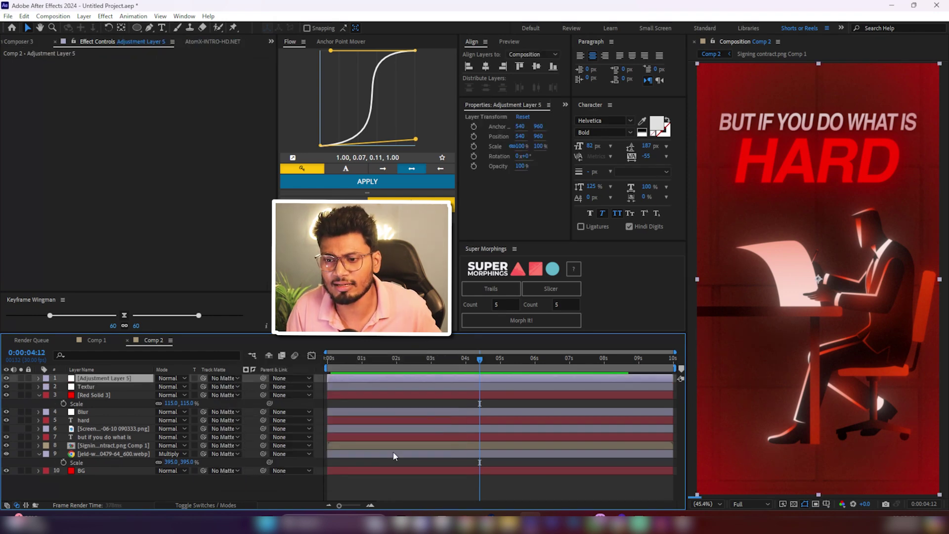
key("ctrl+space")
type("vignette")
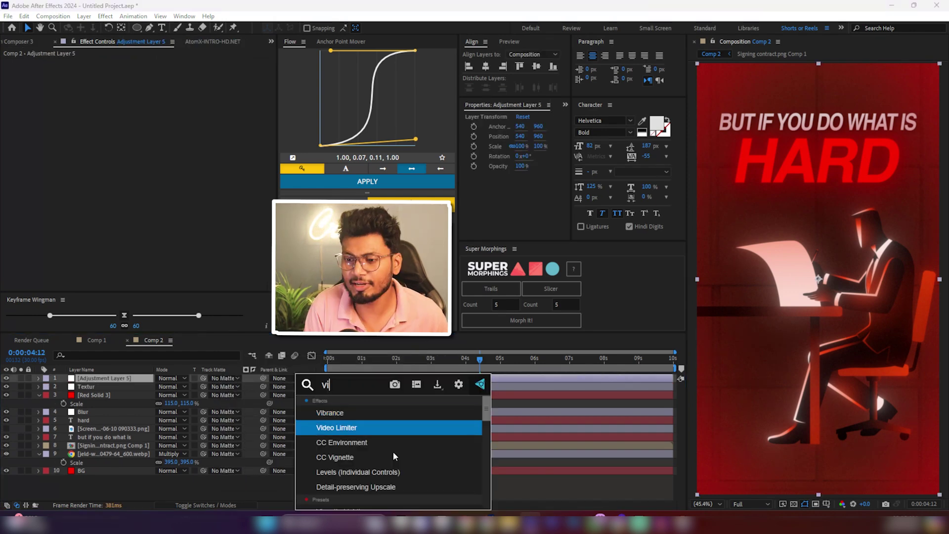
key("Down")
key("Return")
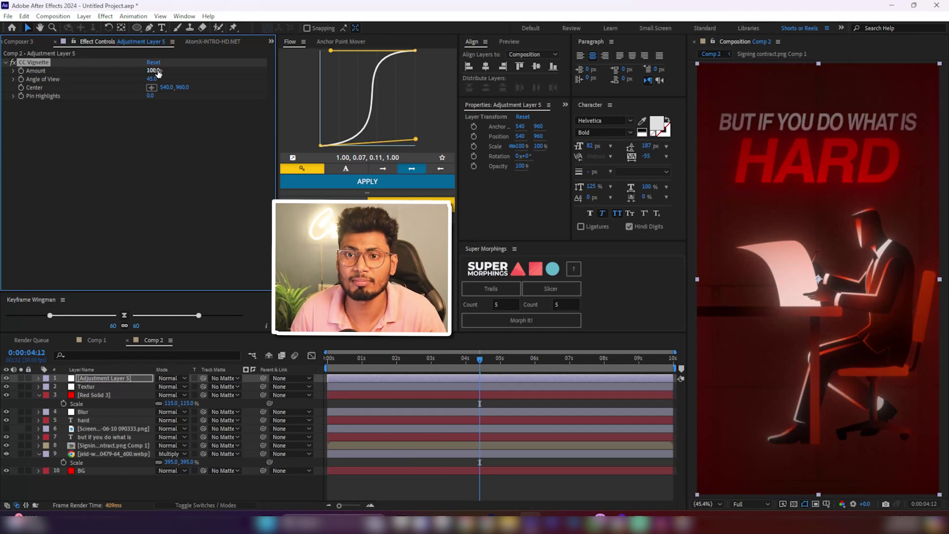
left_click_drag(154, 70, 132, 70)
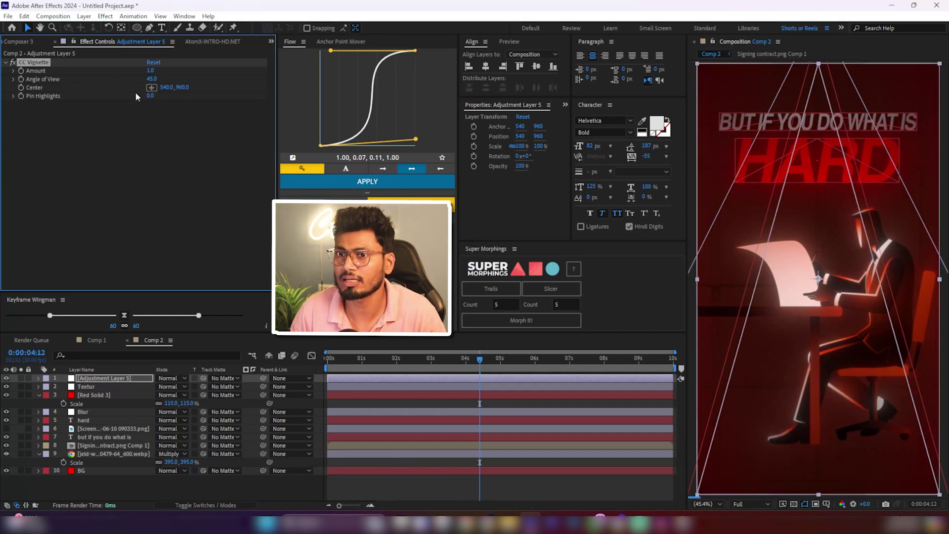
type("0")
key("Return")
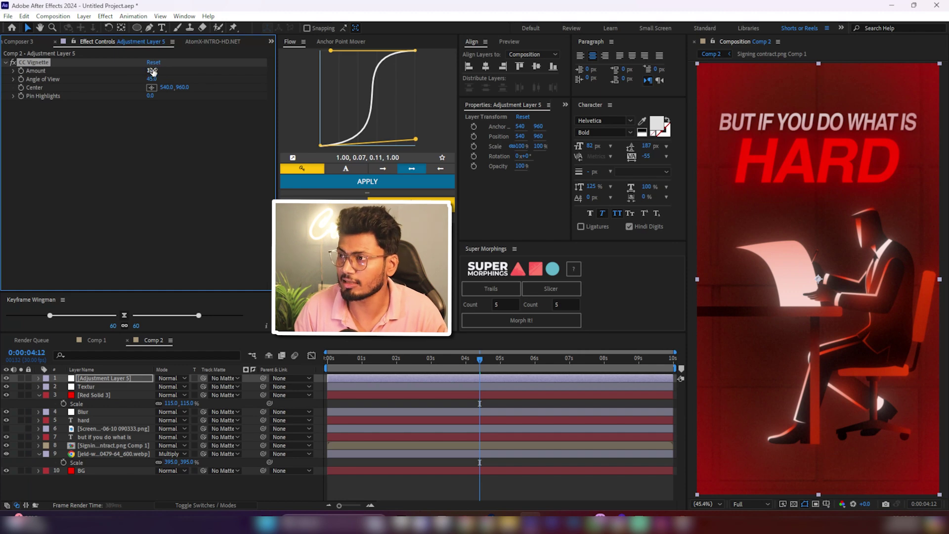
left_click(253, 486)
key("ctrl+z")
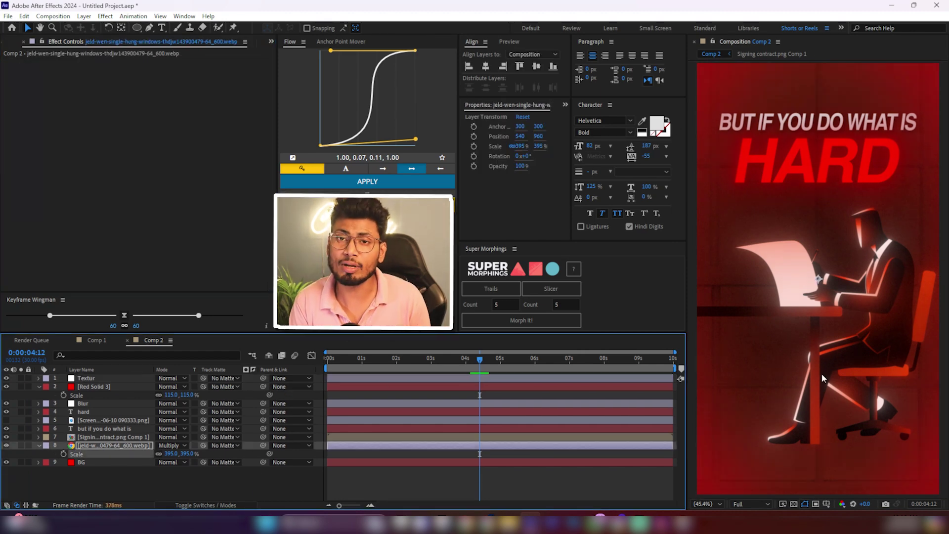